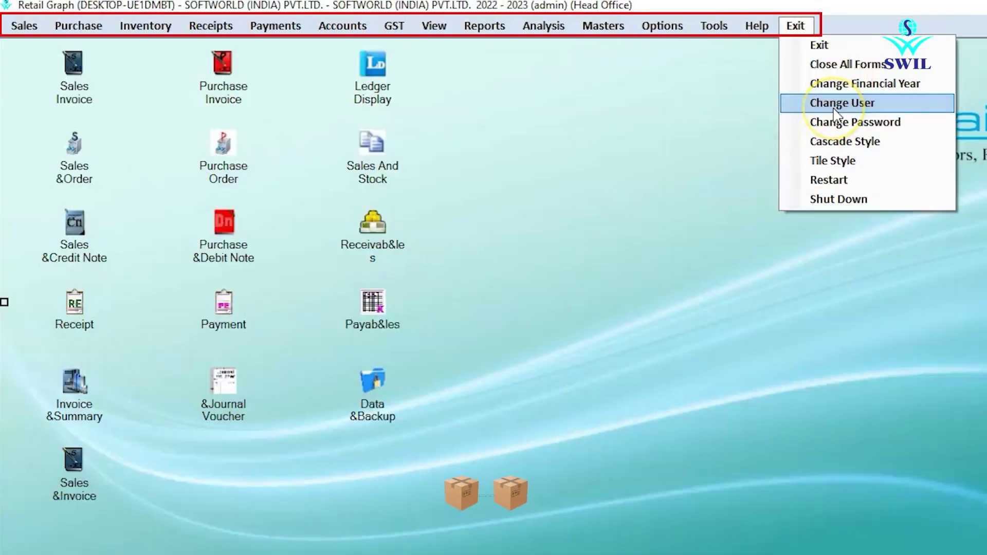
click(557, 158)
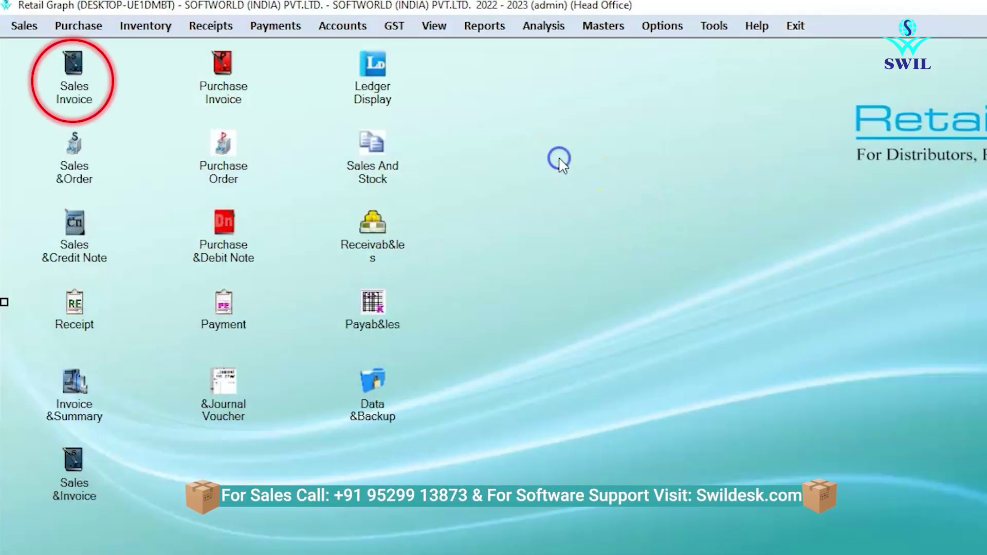
click(23, 25)
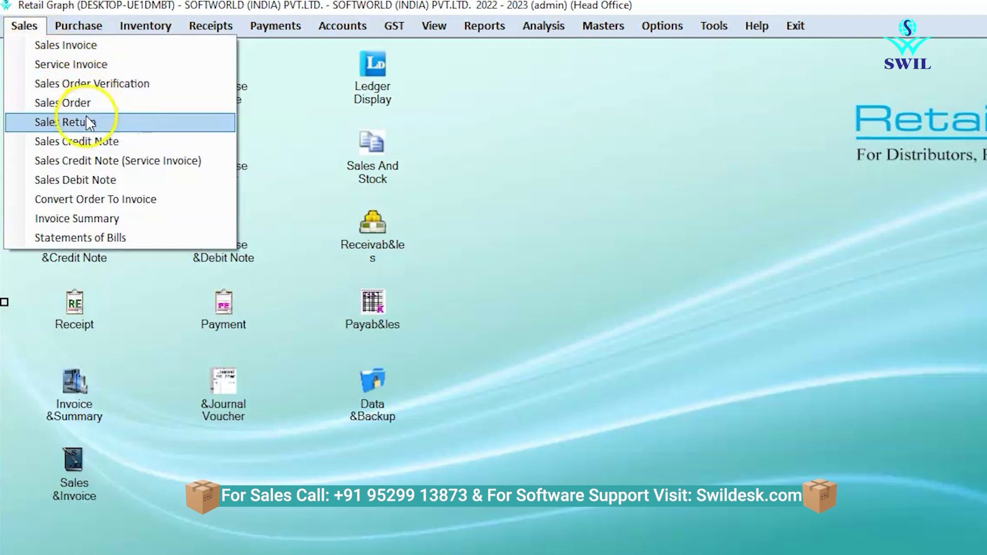
click(128, 355)
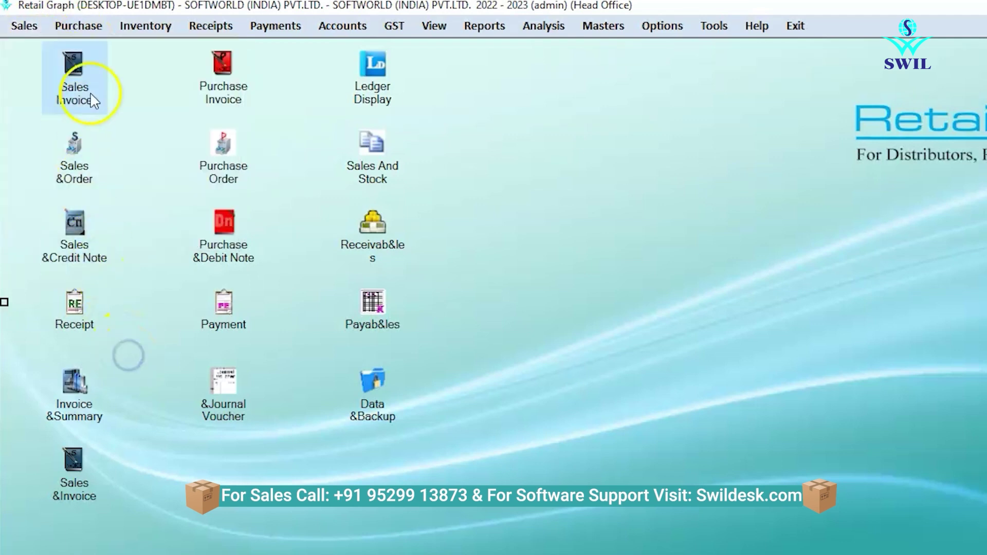
click(122, 151)
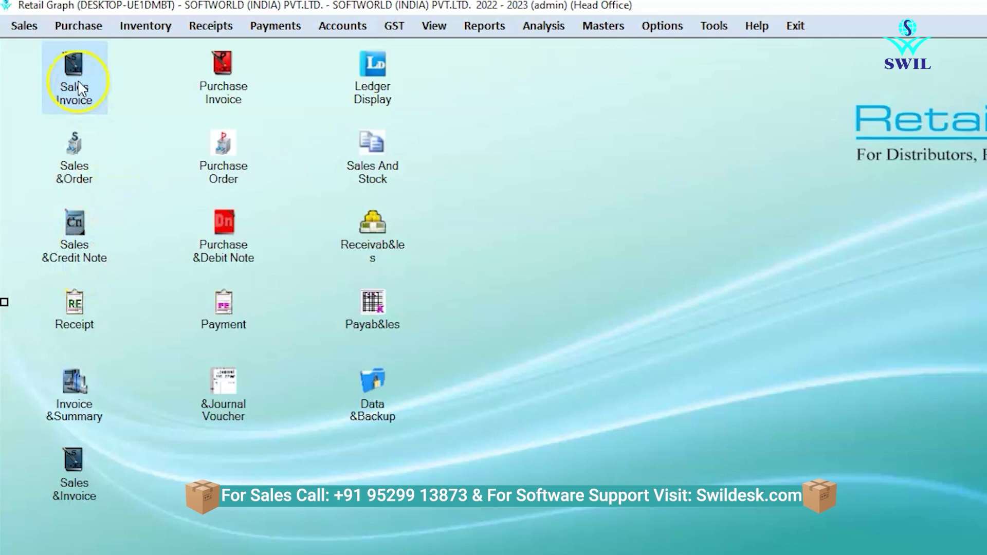
- Open the Sales Invoice entry form for a new invoice
double_click(57, 77)
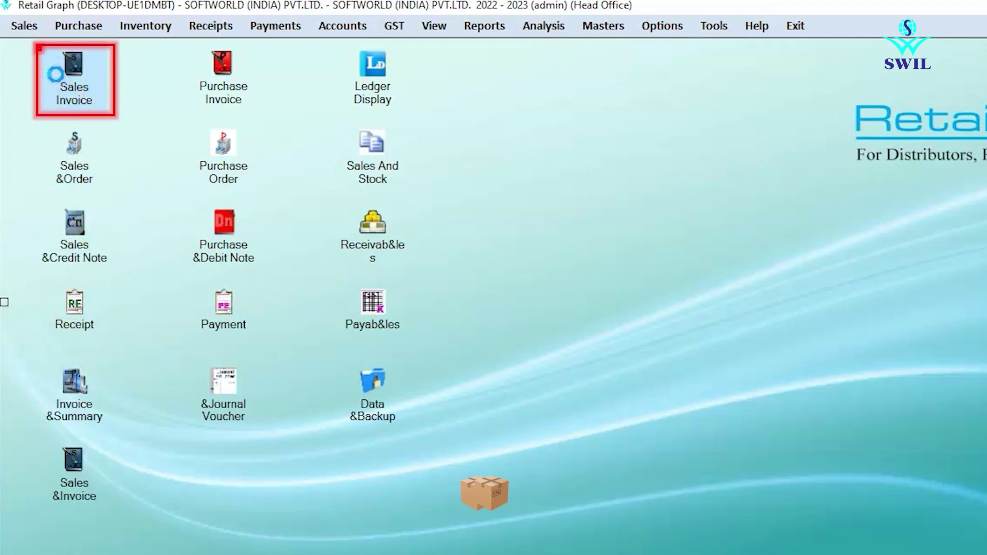
click(74, 115)
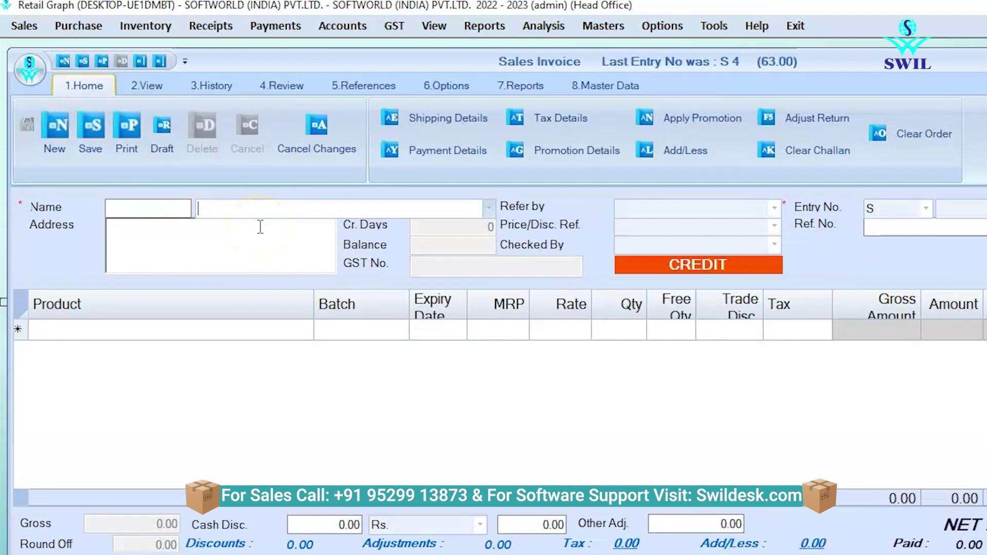
click(315, 213)
- Examine the invoice form's command groups: Home, View, History, Review, References, Options, Reports and Master Data
click(212, 151)
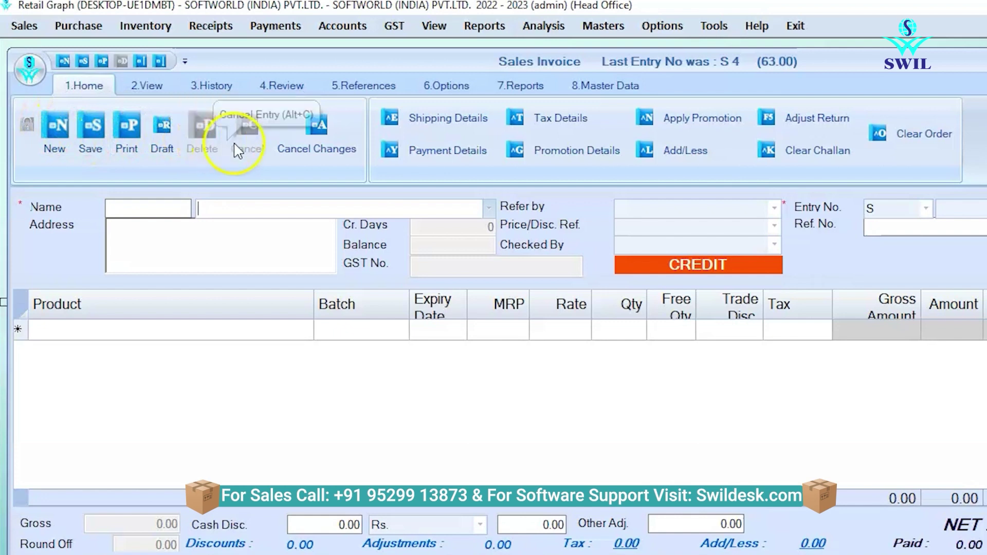
click(143, 88)
click(208, 88)
click(280, 90)
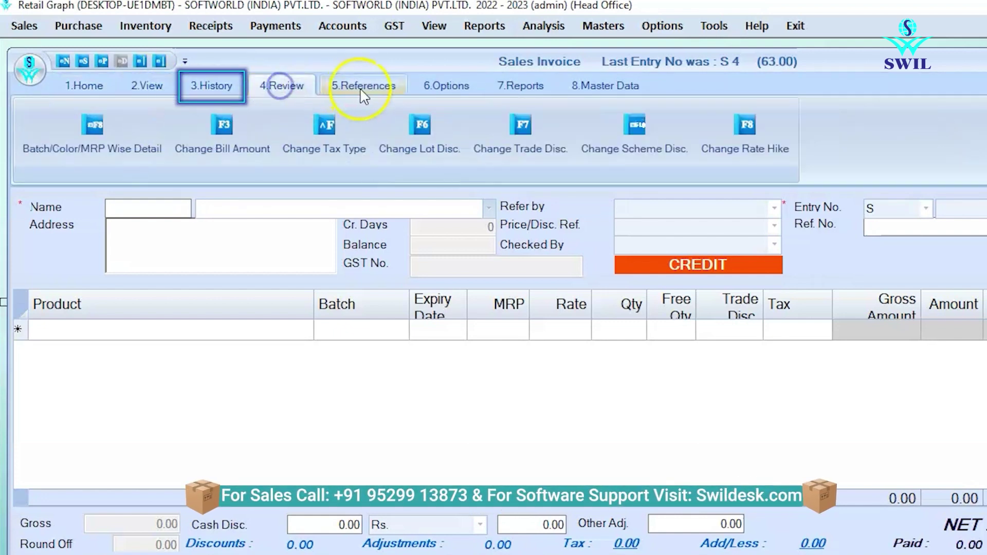
click(360, 90)
click(451, 87)
click(522, 87)
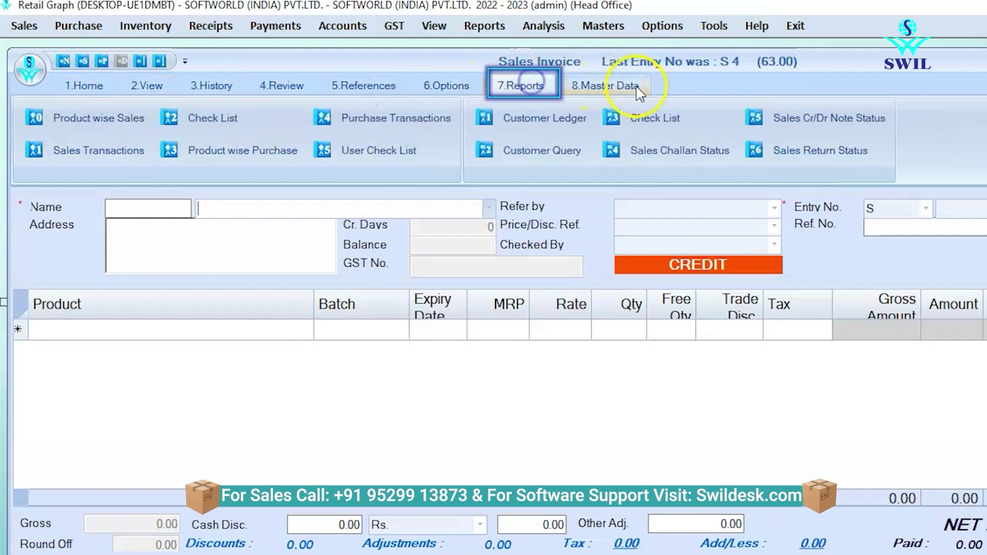
click(630, 87)
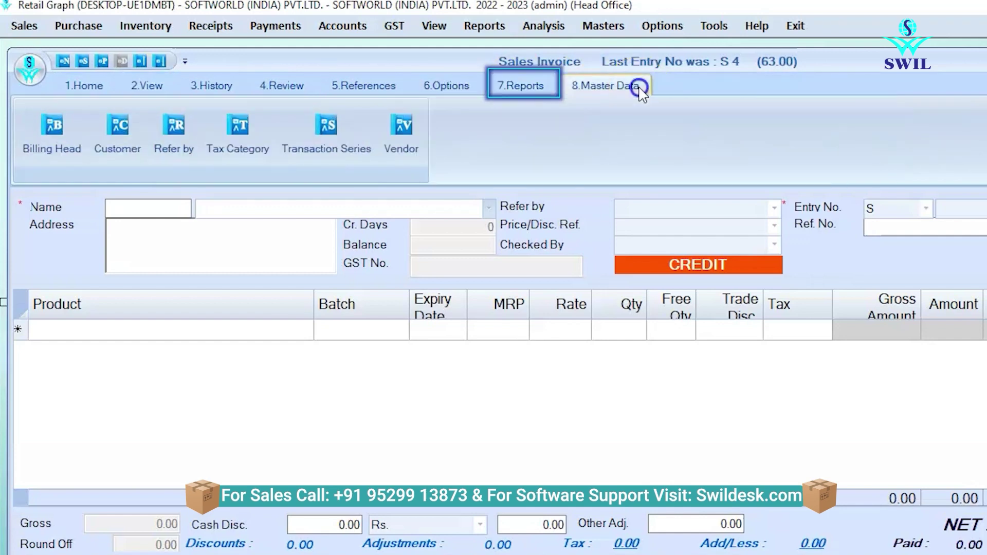
click(87, 86)
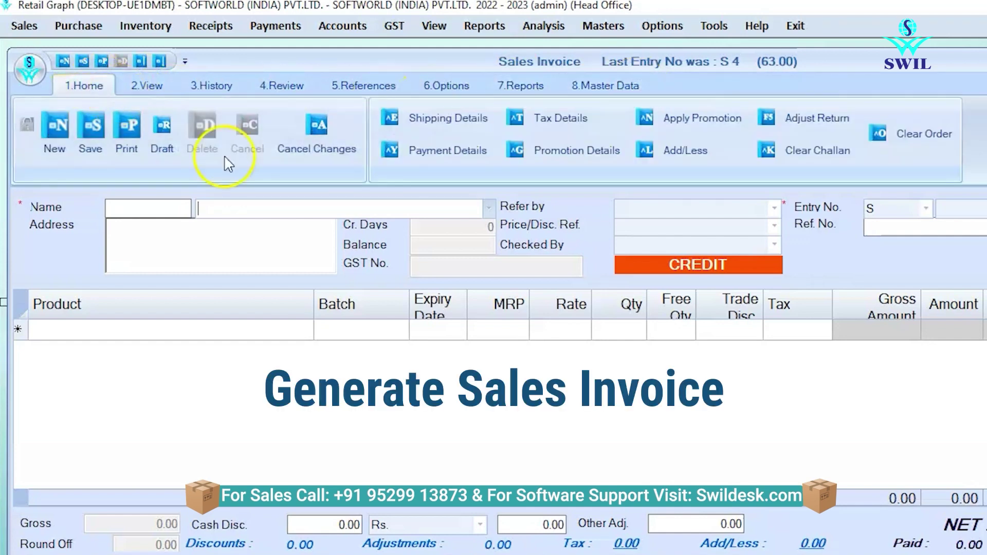
- Start creating a new customer from the invoice's customer name list
click(443, 205)
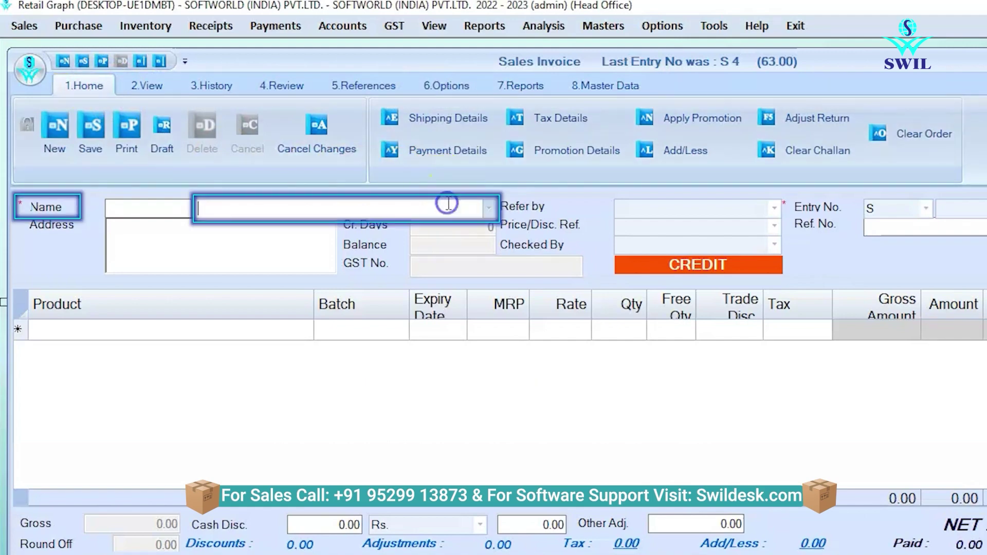
click(488, 211)
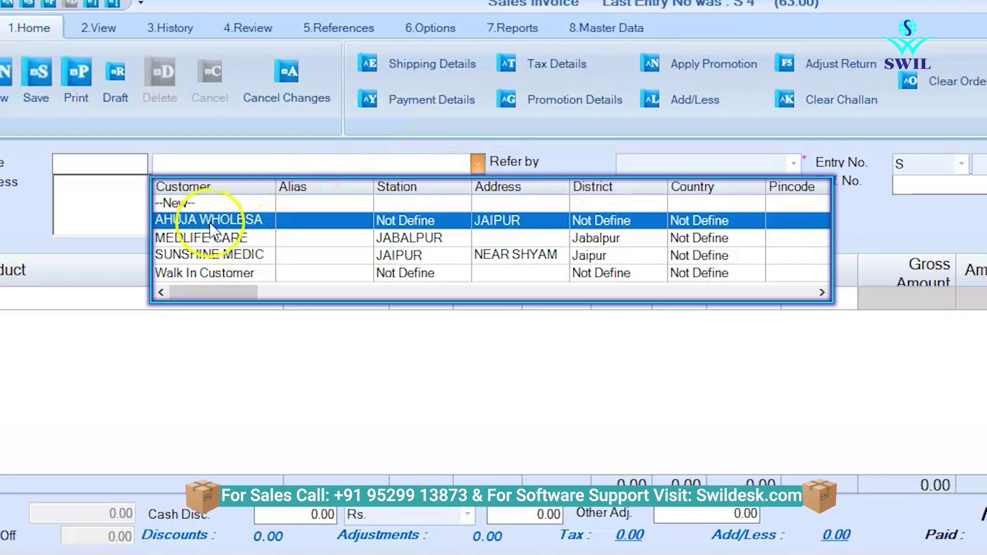
click(221, 206)
click(194, 203)
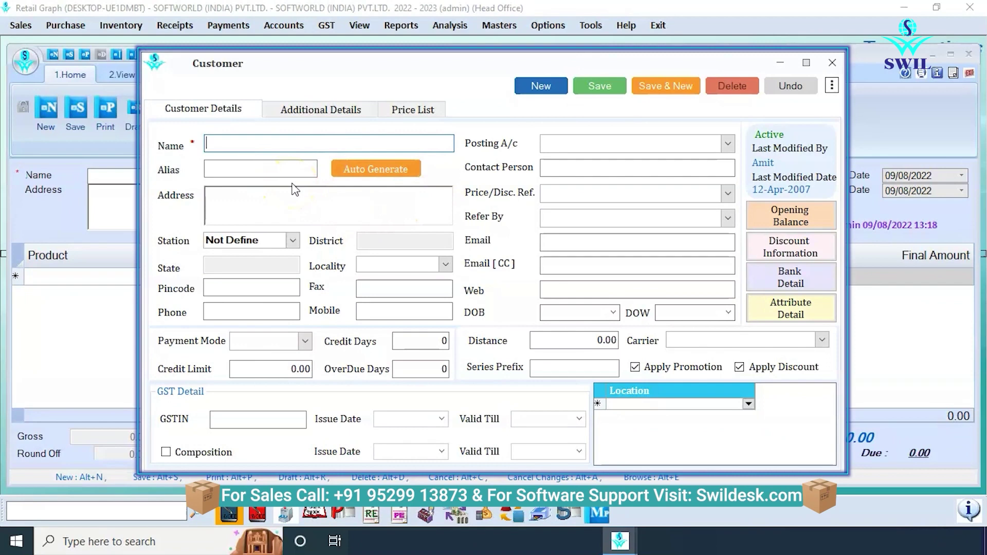
- Examine the new customer form's contact, credit, GST and reference fields, its additional license details and its price list
click(234, 145)
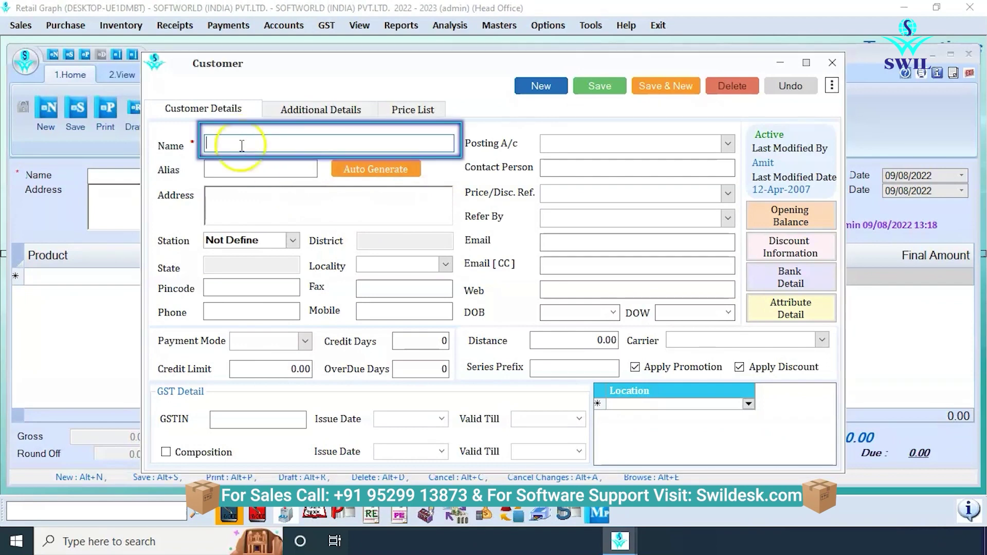
click(253, 267)
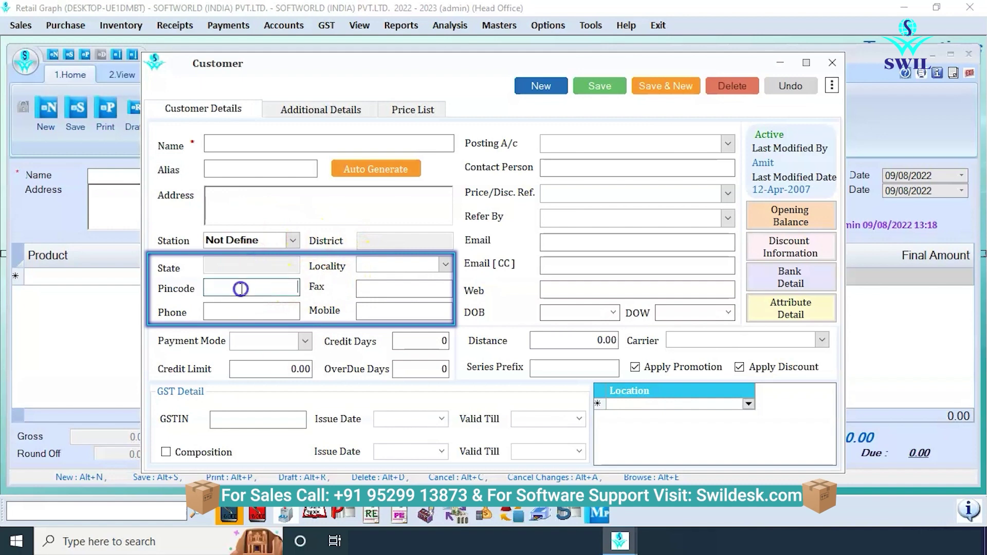
click(449, 361)
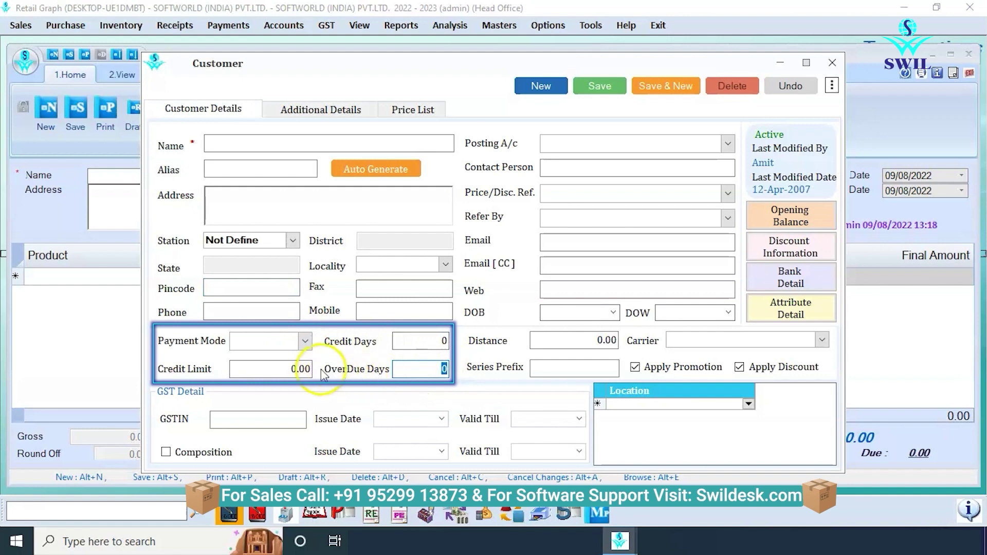
click(274, 368)
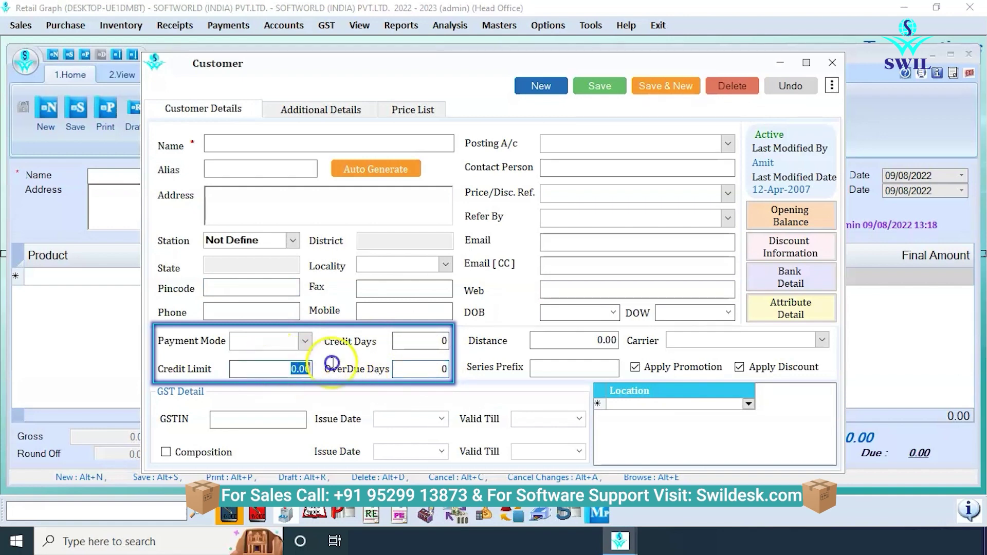
click(227, 421)
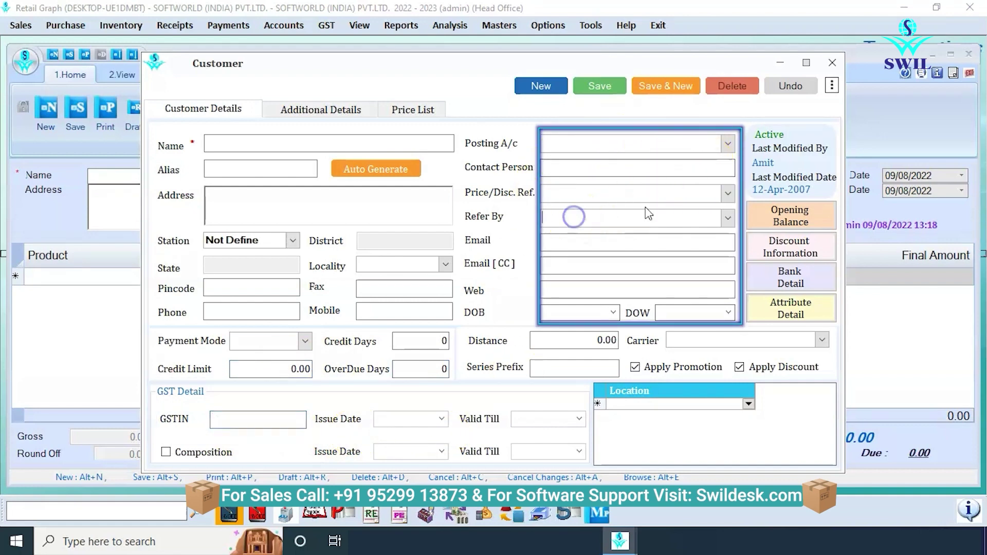
click(565, 265)
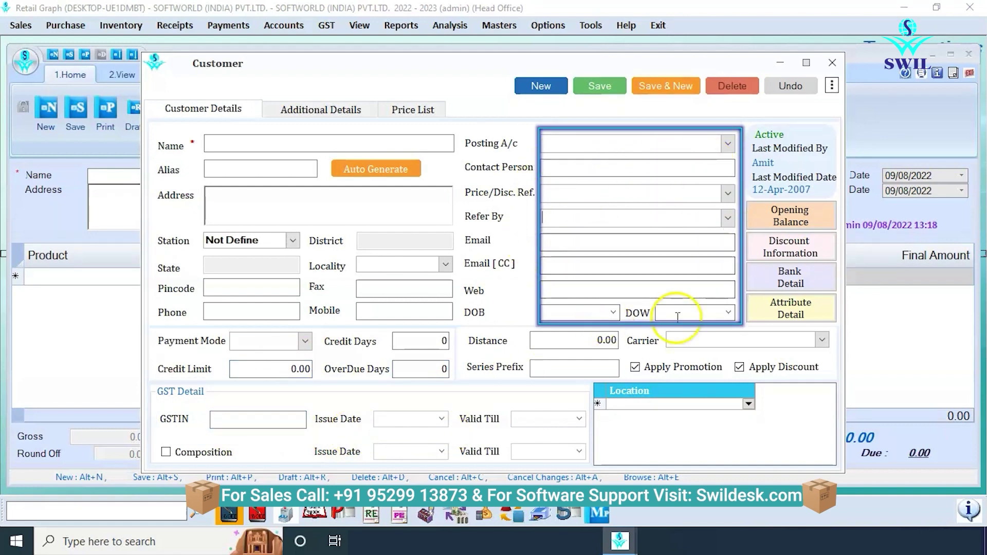
click(289, 109)
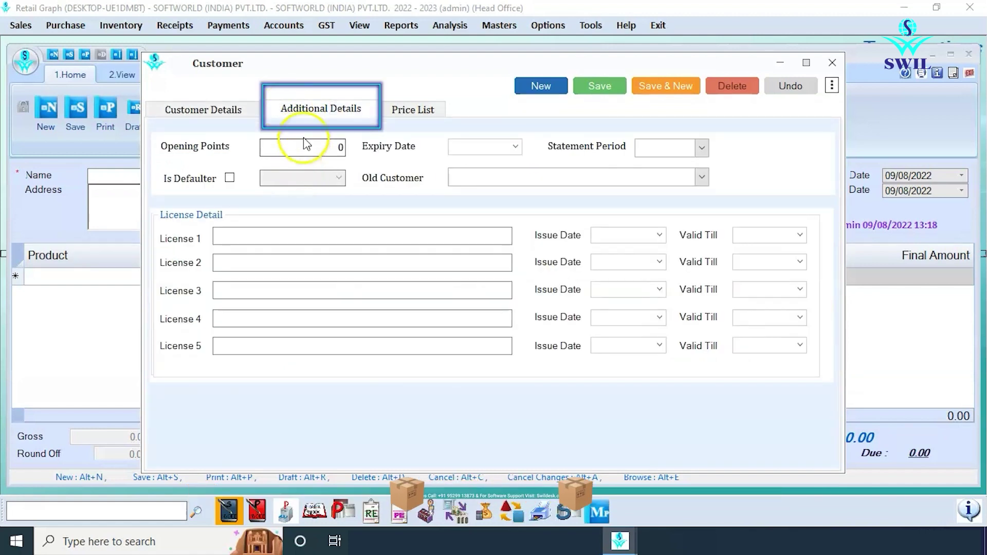
click(225, 234)
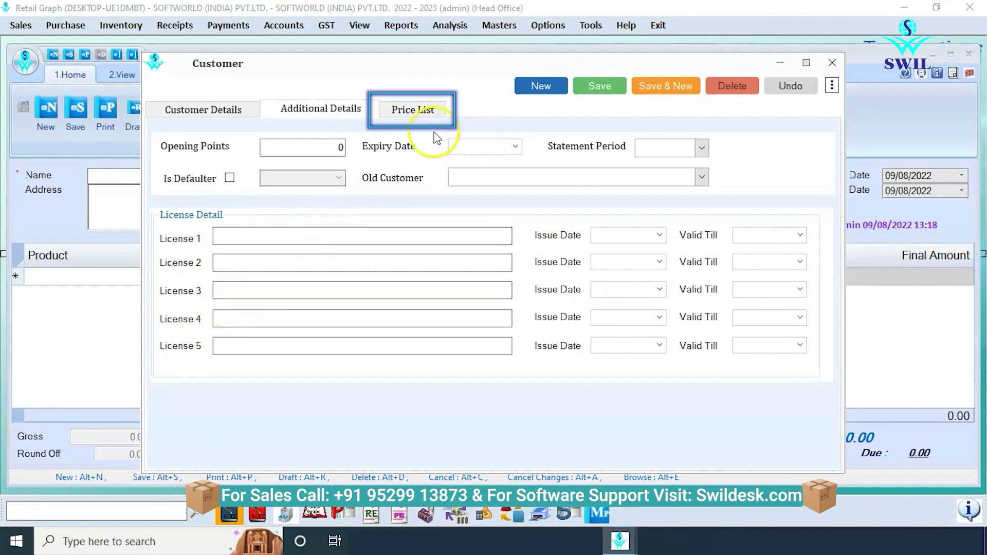
click(422, 110)
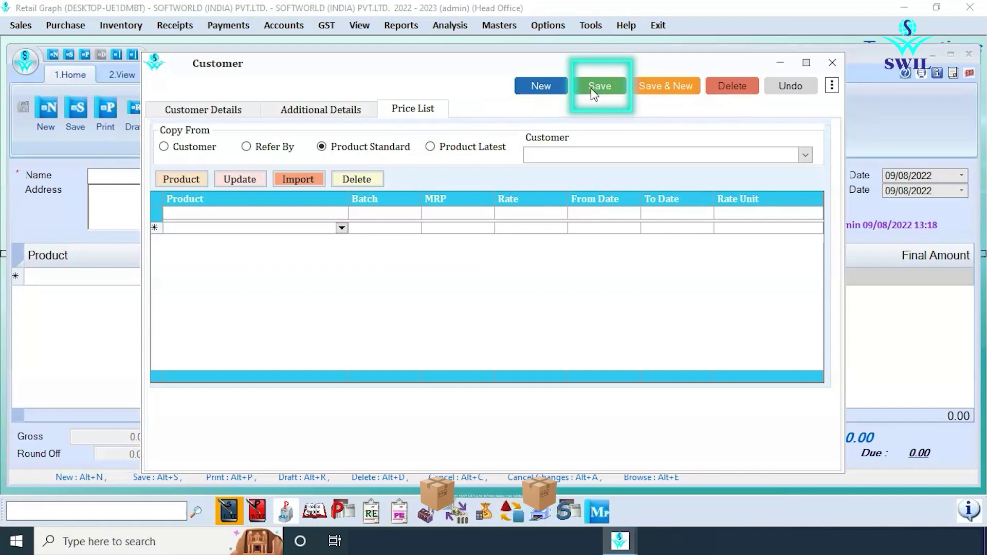
- Name the customer RAM PHARMA, set the station to JAIPUR and save the customer record
click(195, 110)
text(AM EN)
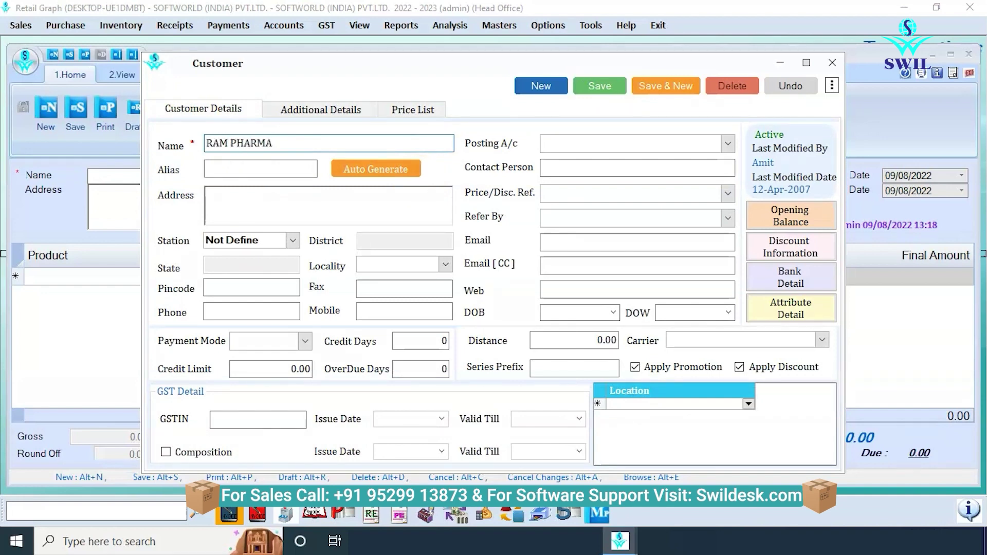
click(293, 240)
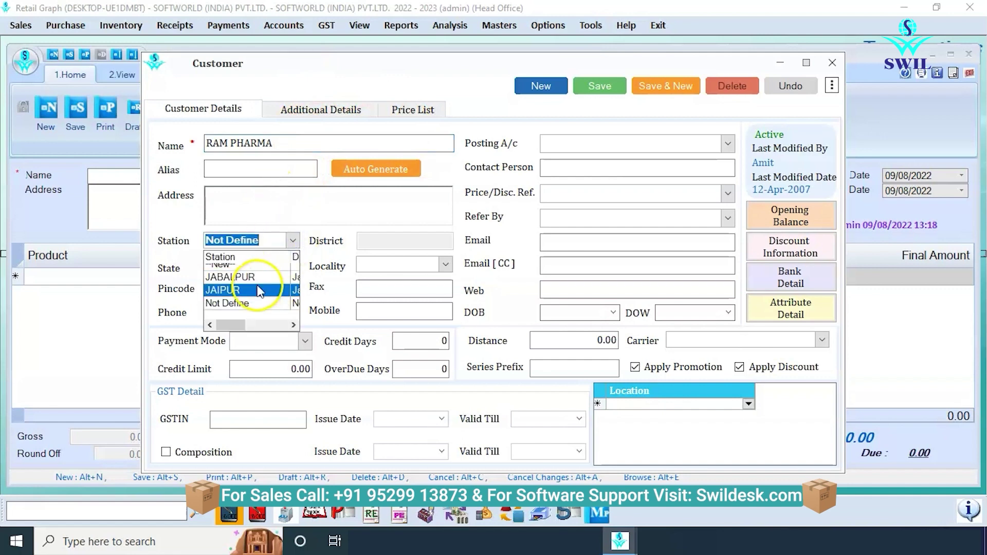
click(263, 290)
click(599, 86)
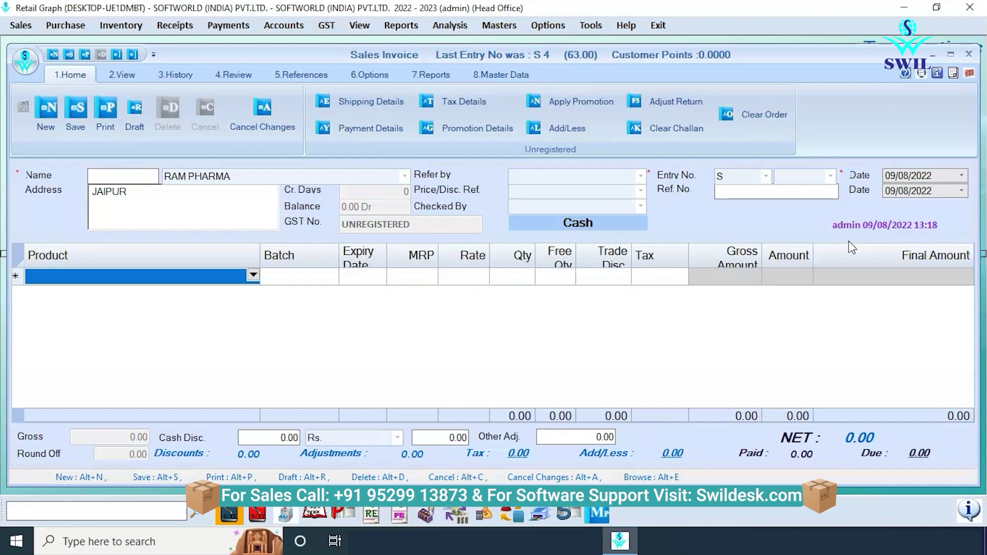
- Add the product Abact 500mg Tablet (10 Tab) to the first line of the invoice
key(Return)
key(Down)
key(Down)
key(Down)
key(Down)
key(Down)
key(Up)
key(Up)
key(Up)
key(Up)
key(Up)
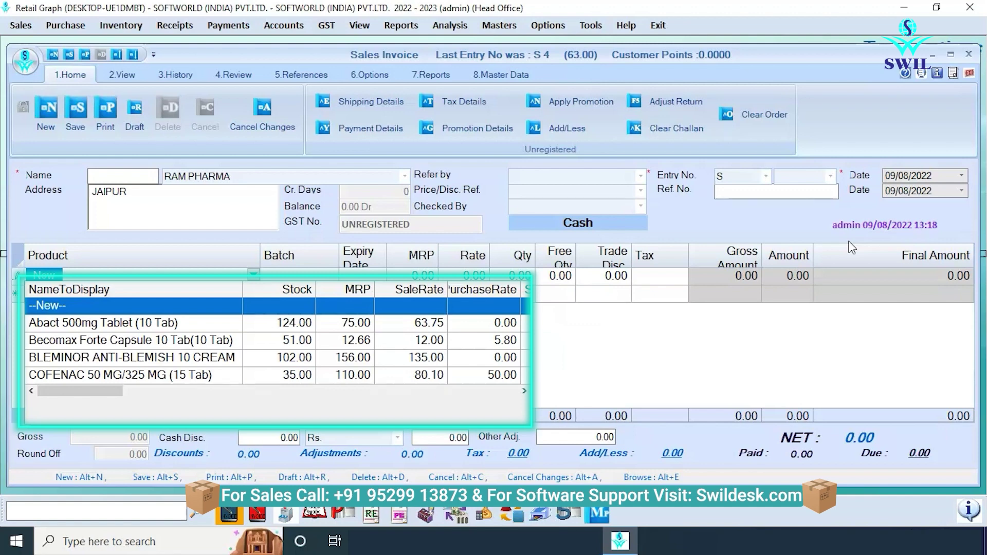
key(Down)
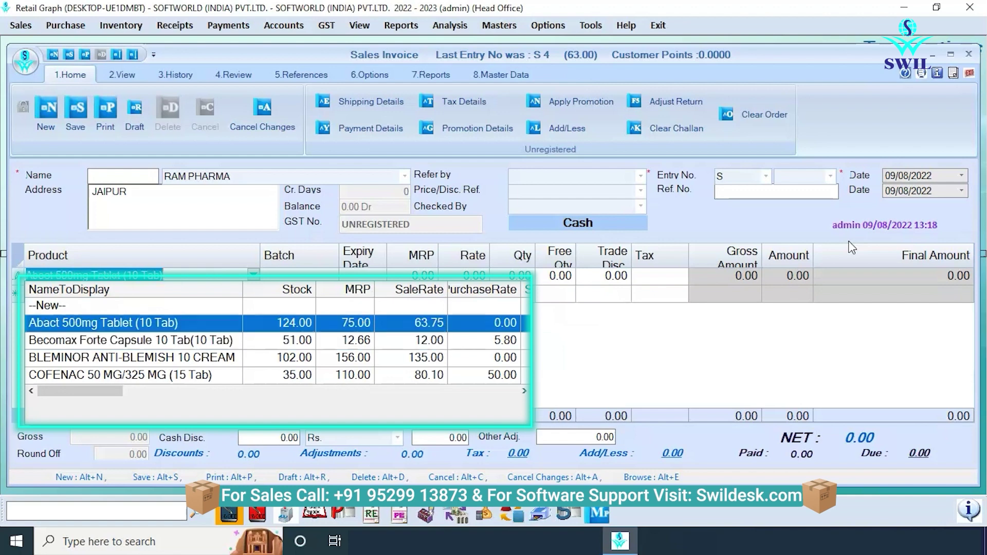
key(Return)
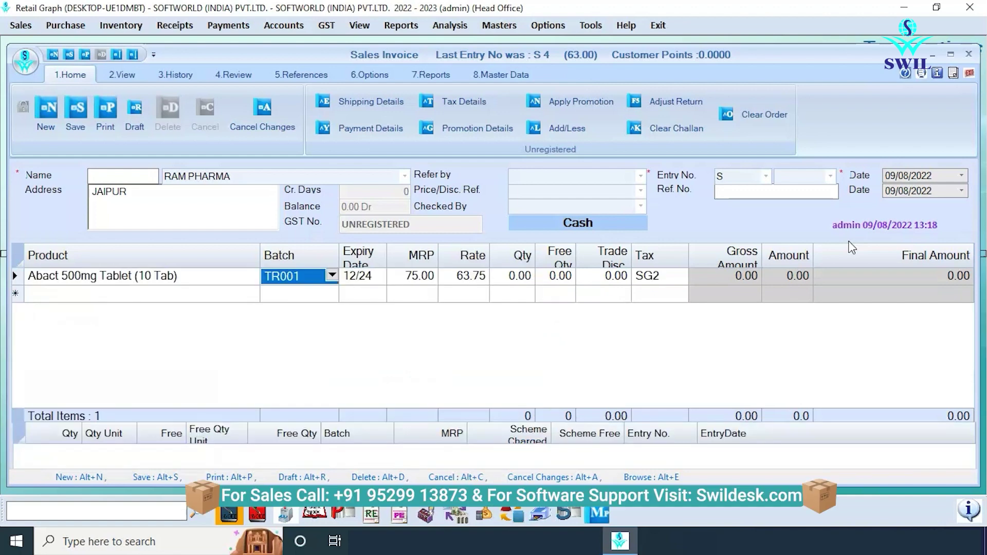
- Choose batch TR001 for the Abact 500mg Tablet line, keep its rate and set the quantity to 10
click(333, 276)
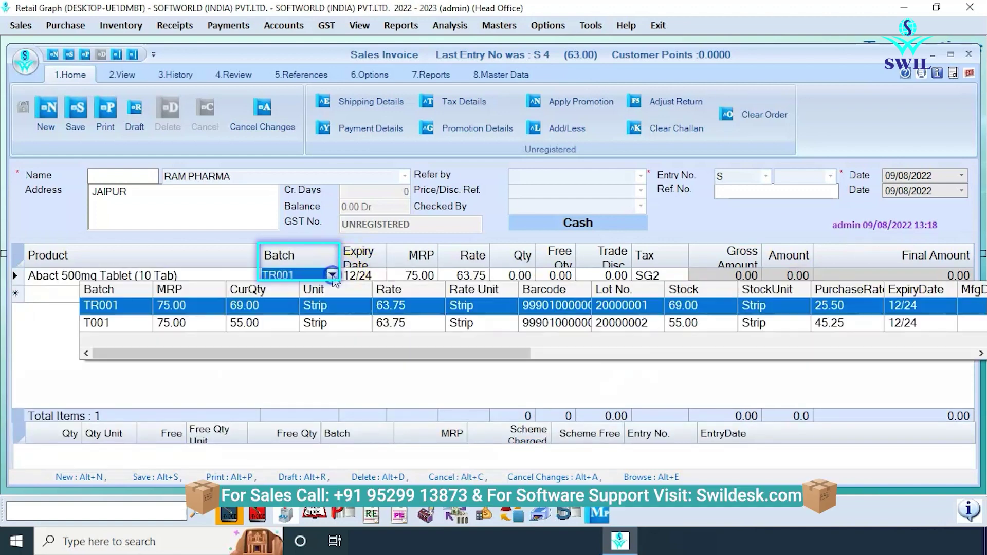
click(205, 306)
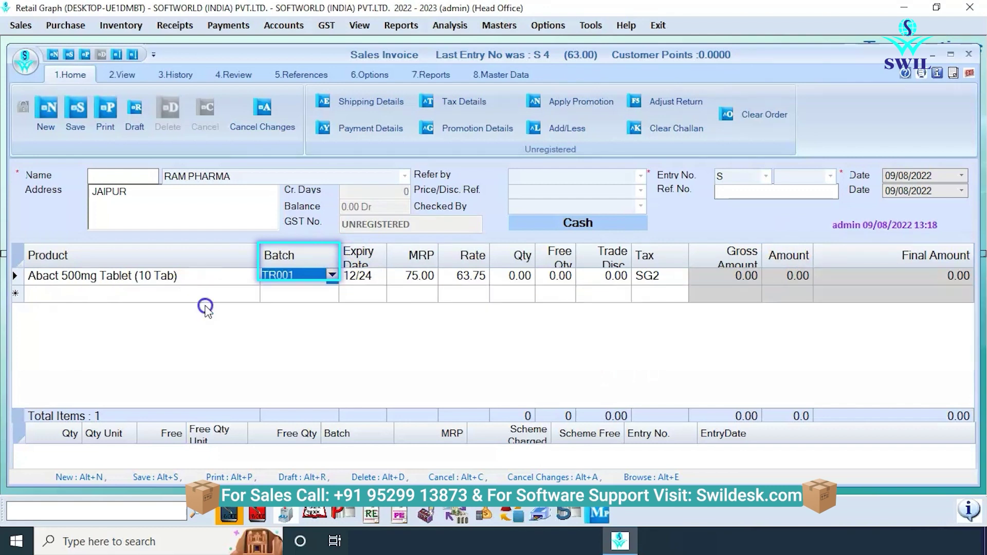
key(Return)
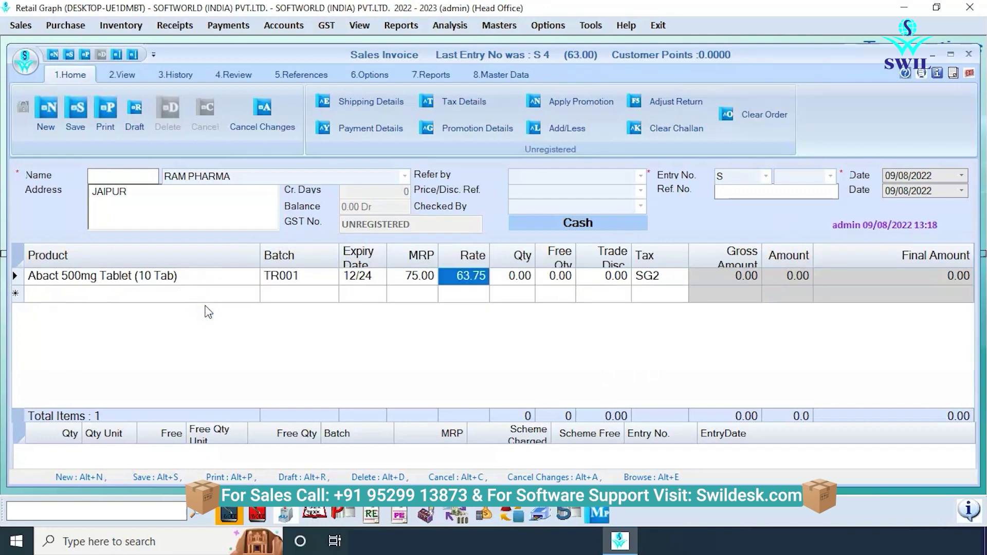
key(Return)
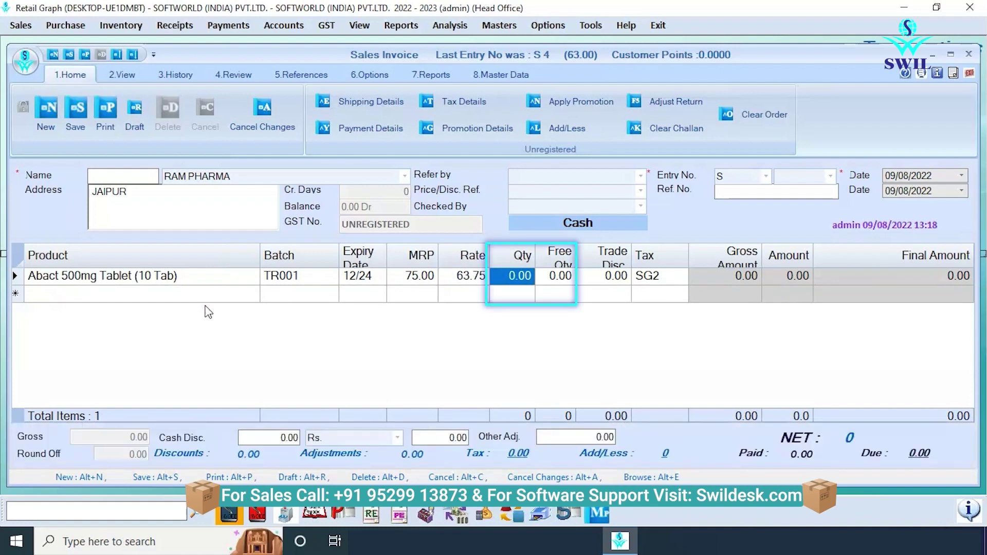
text(10)
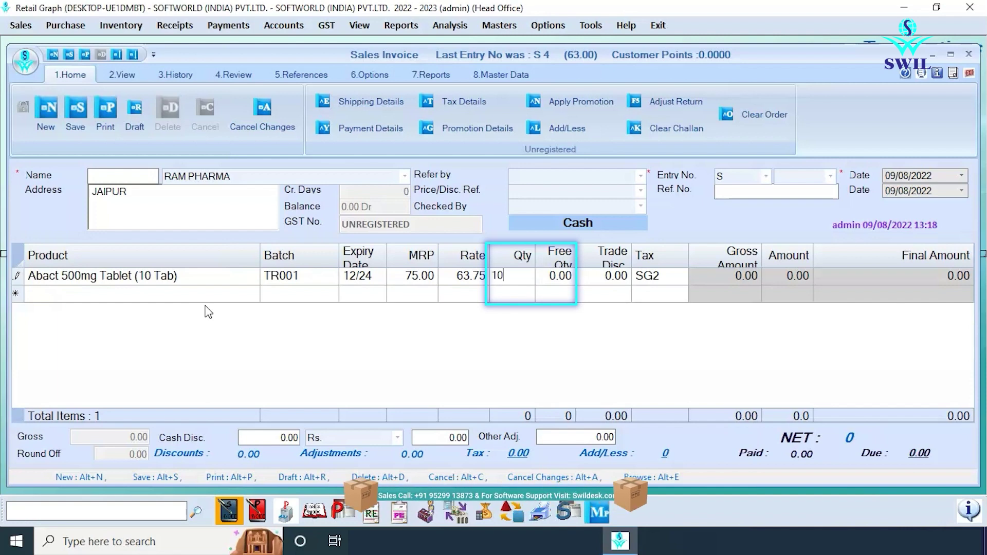
key(Return)
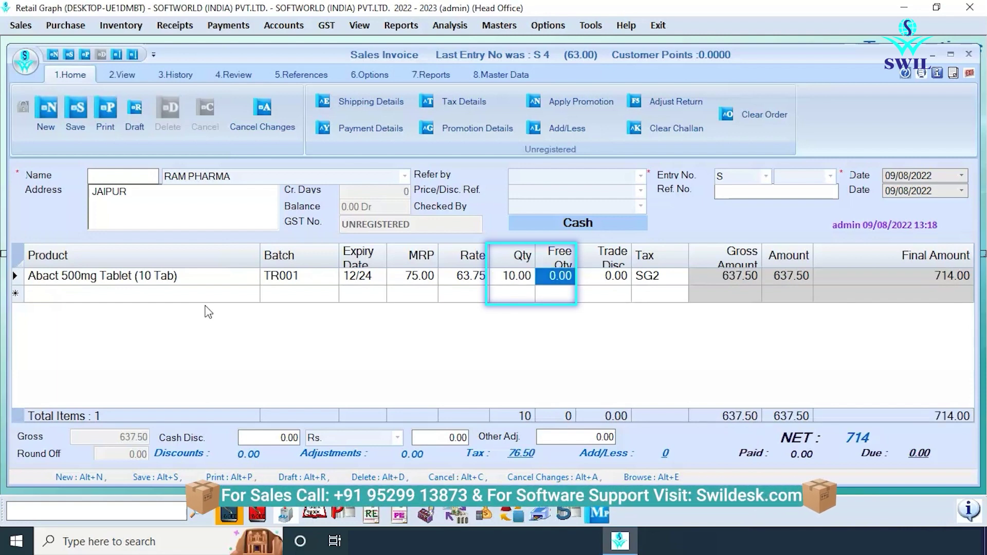
- Set the free quantity of the Abact 500mg Tablet line to 1 and check its available tax codes
text(1)
key(Return)
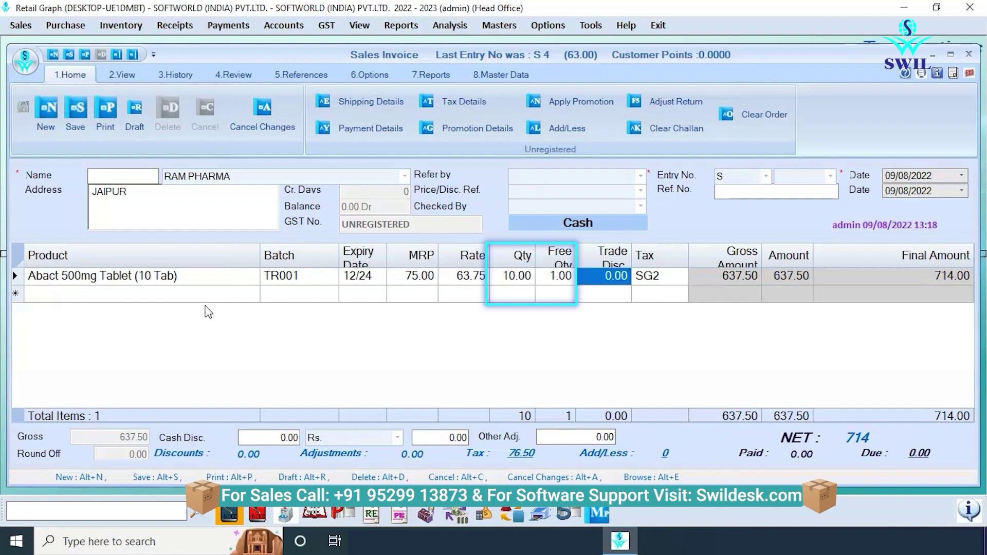
click(649, 278)
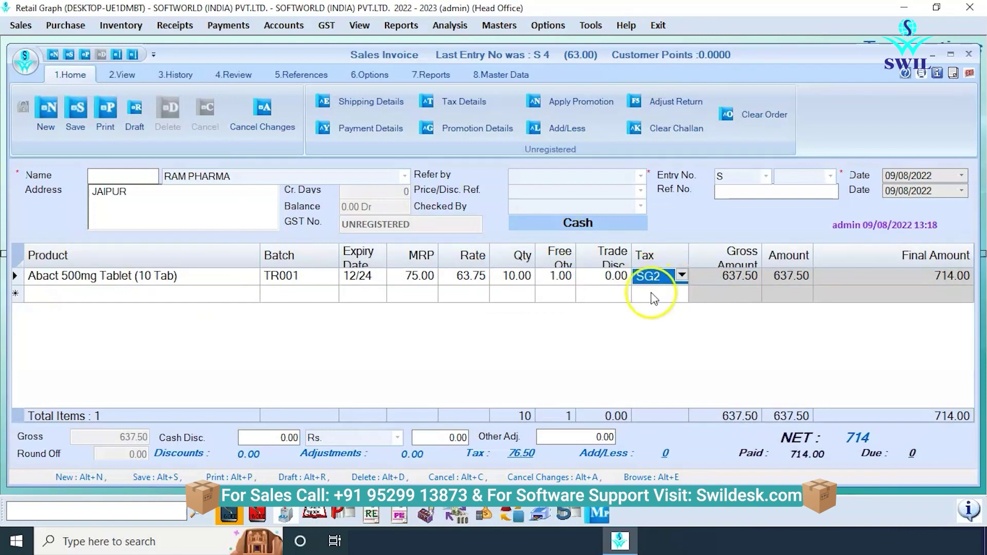
click(681, 275)
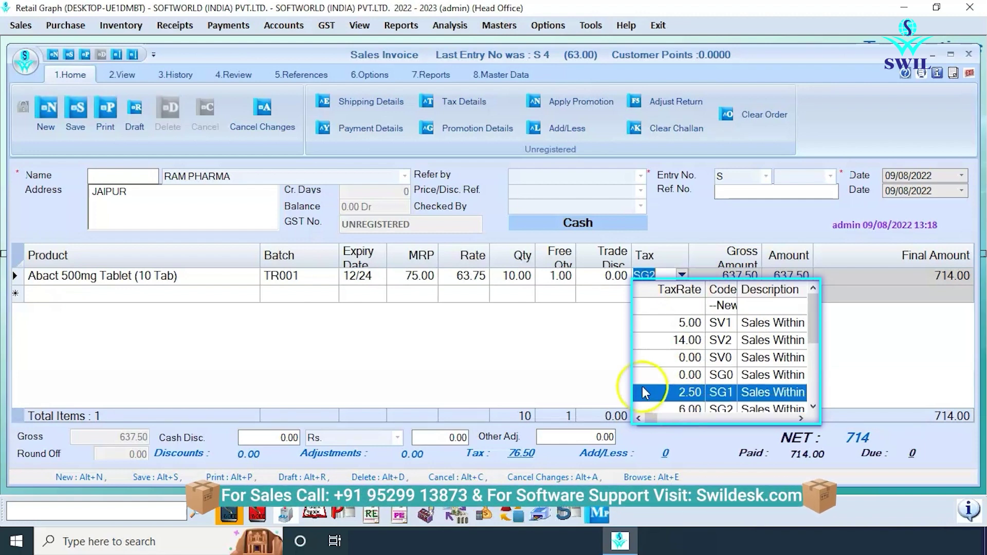
click(454, 294)
- Add BLEMINOR ANTI-BLEMISH 10 CREAM from batch B001 as the second invoice line, keep its rate and set the quantity to 5
click(215, 291)
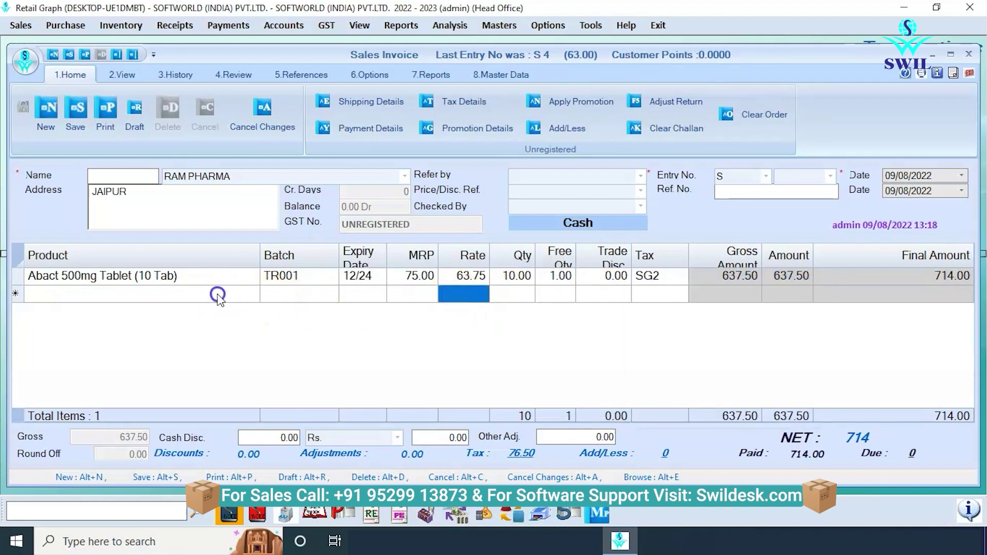
click(252, 292)
click(267, 392)
click(268, 379)
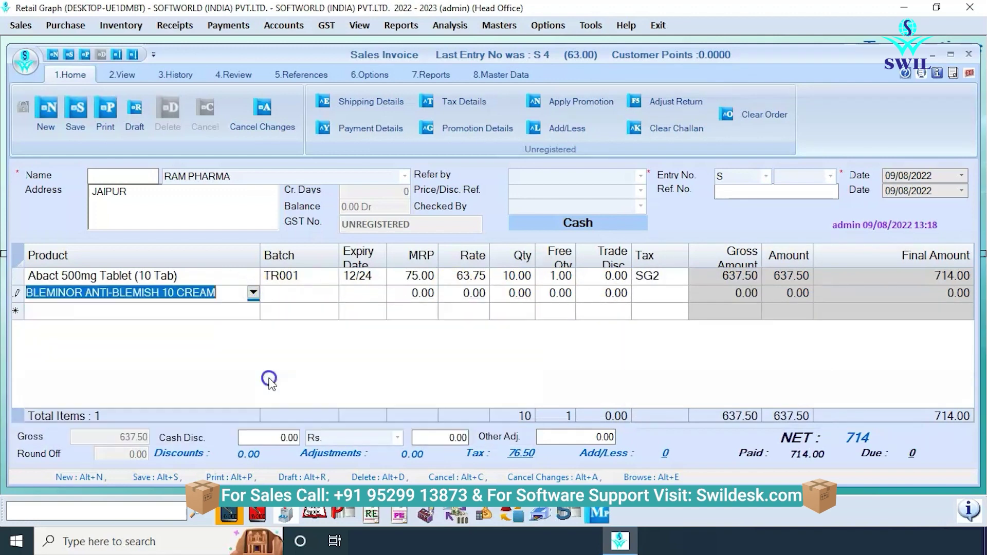
key(Return)
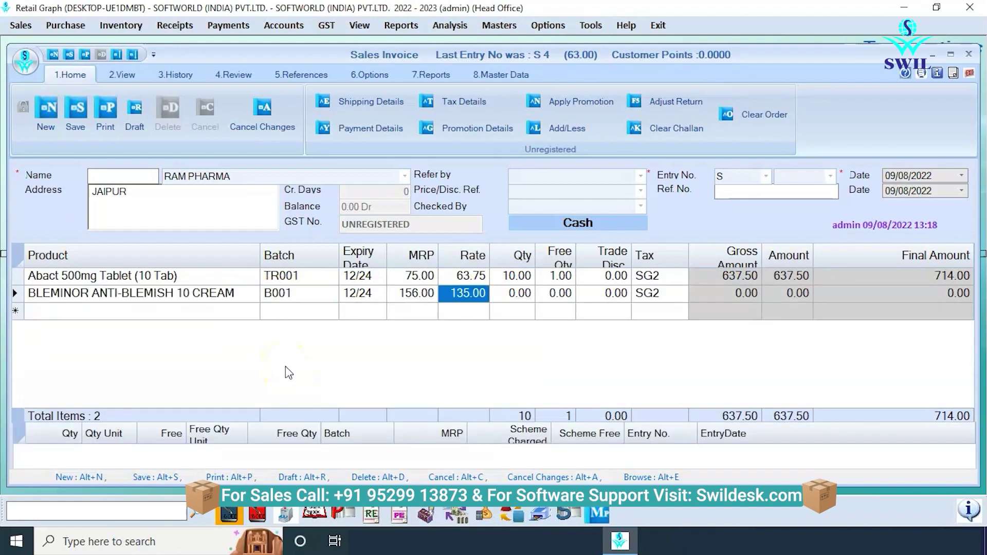
key(Return)
text(5)
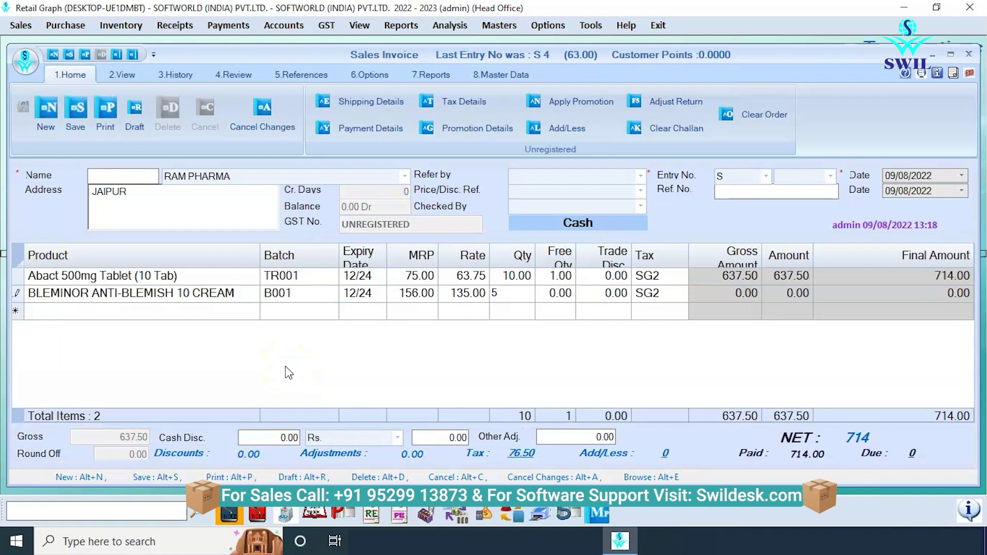
key(Return)
key(Return)
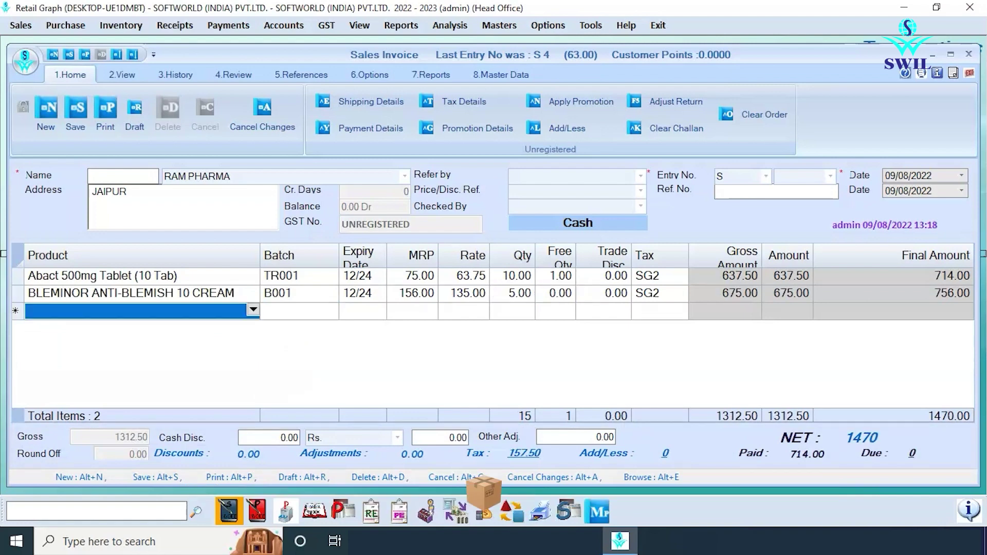
- Examine the invoice's save, print and layout commands and the column settings of its grid layout
click(89, 109)
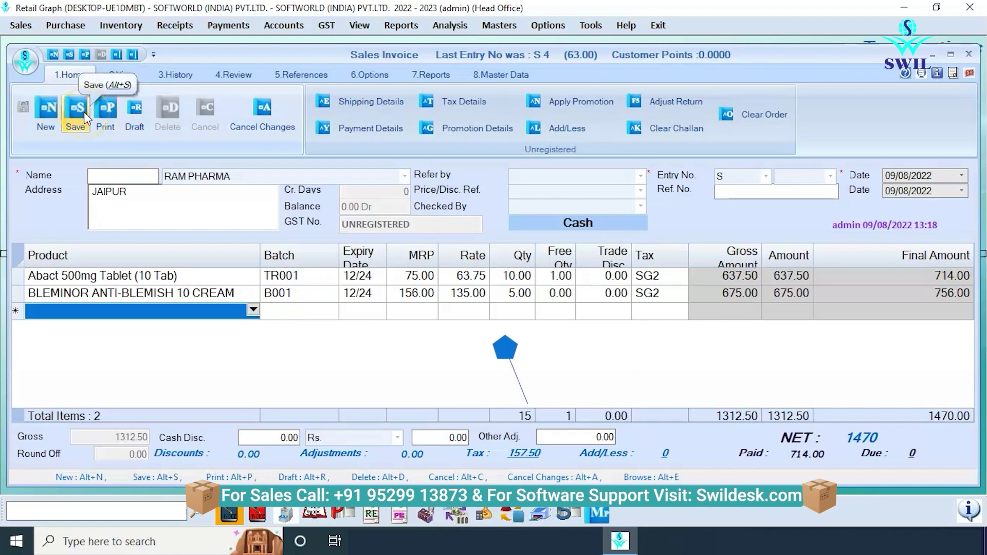
click(124, 75)
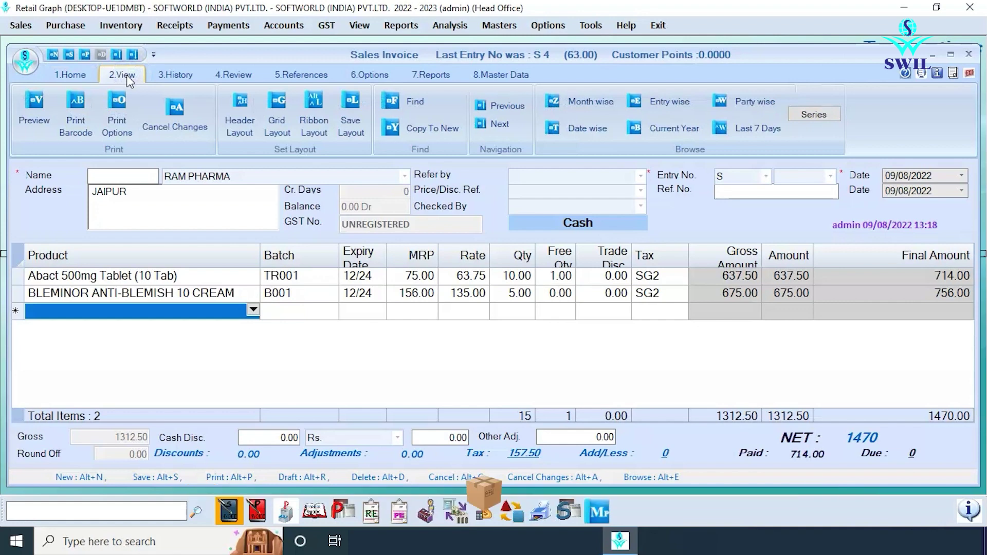
click(65, 98)
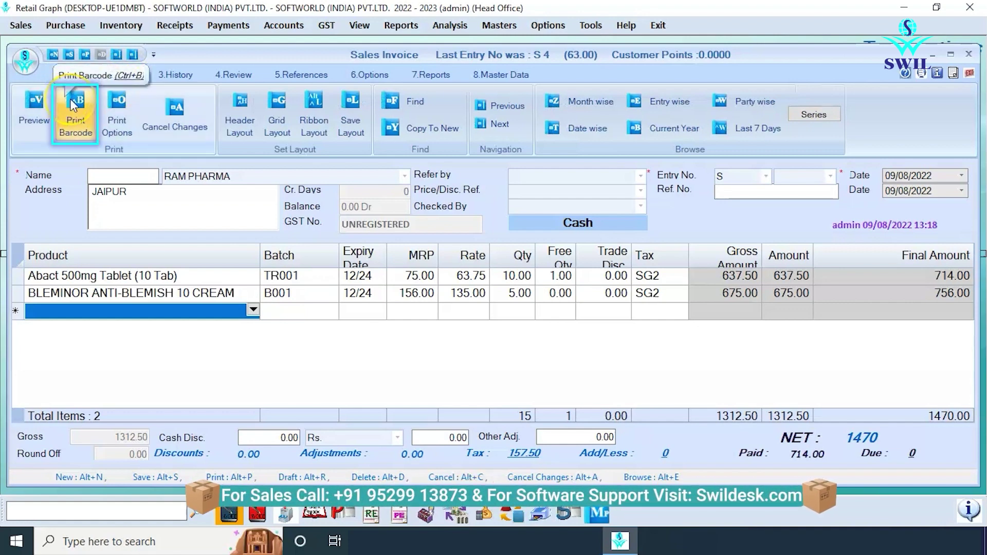
click(108, 114)
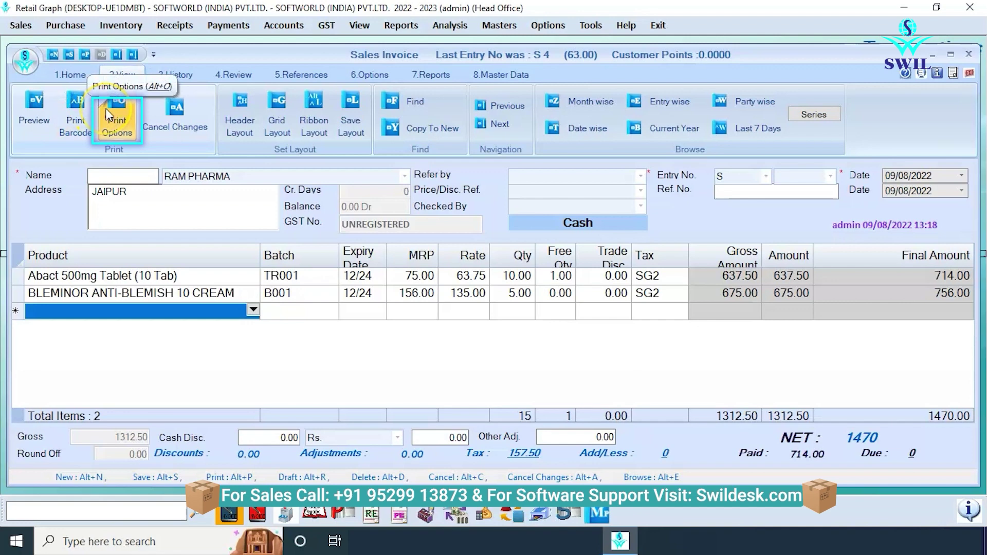
click(237, 122)
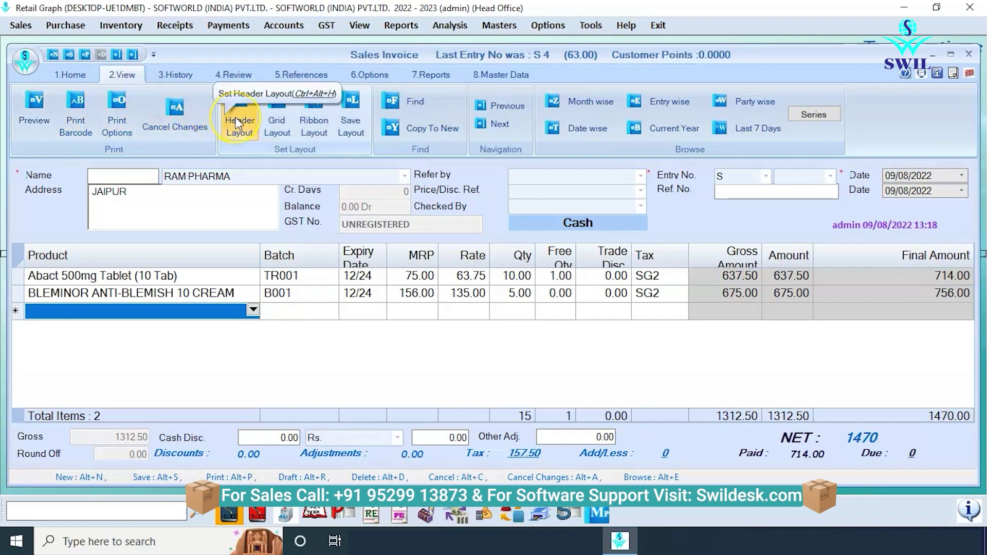
click(270, 122)
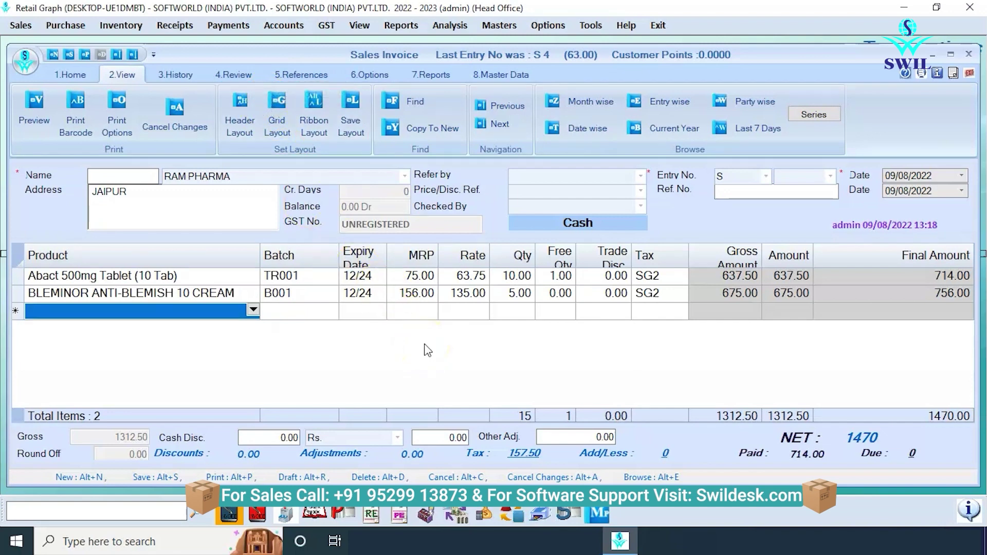
right_click(430, 322)
click(502, 297)
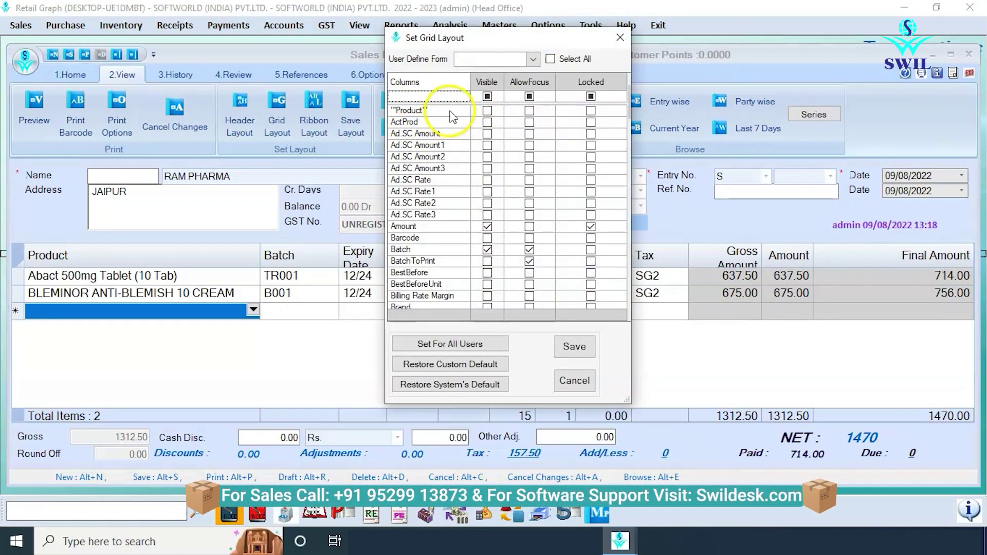
click(574, 381)
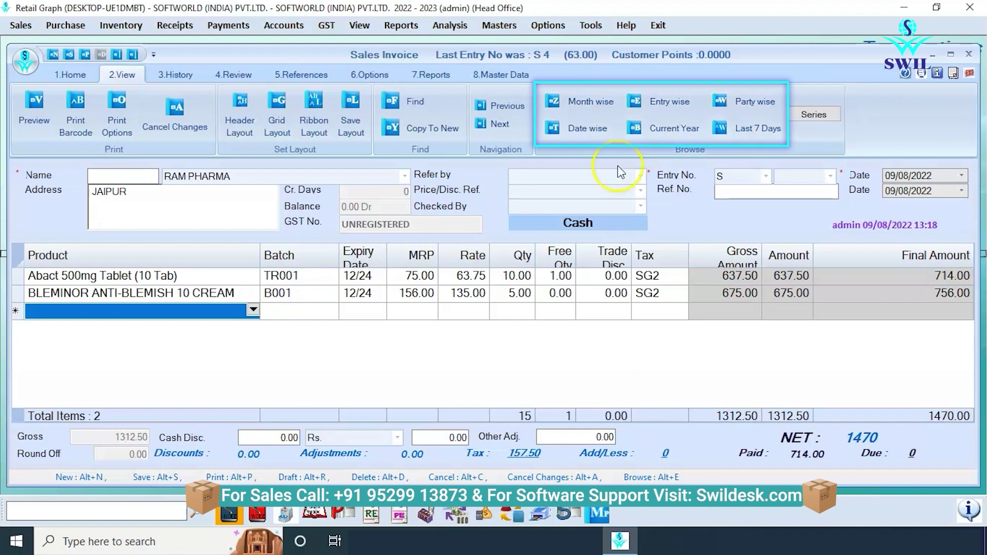
- Examine the invoice's history, review, reference, option and report commands
click(36, 515)
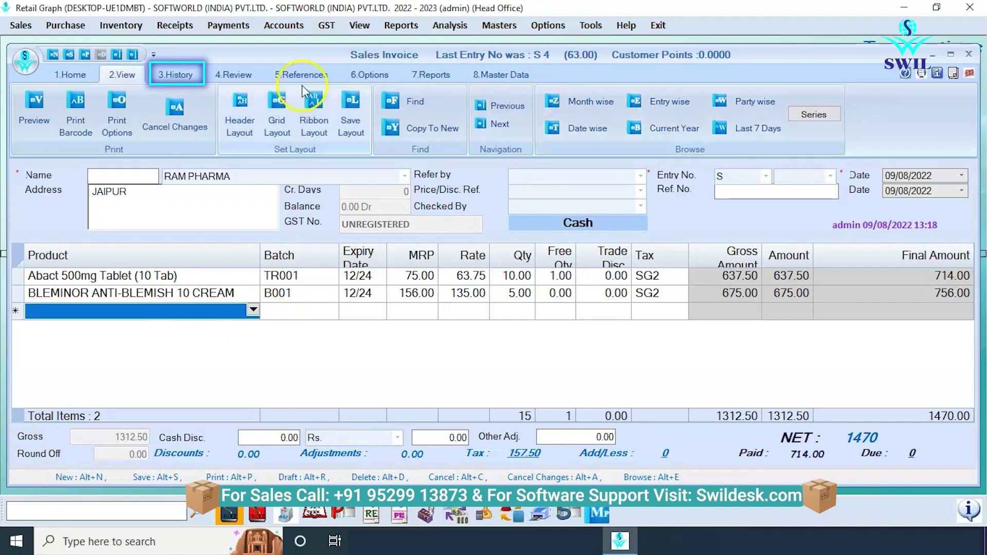
key(alt+3)
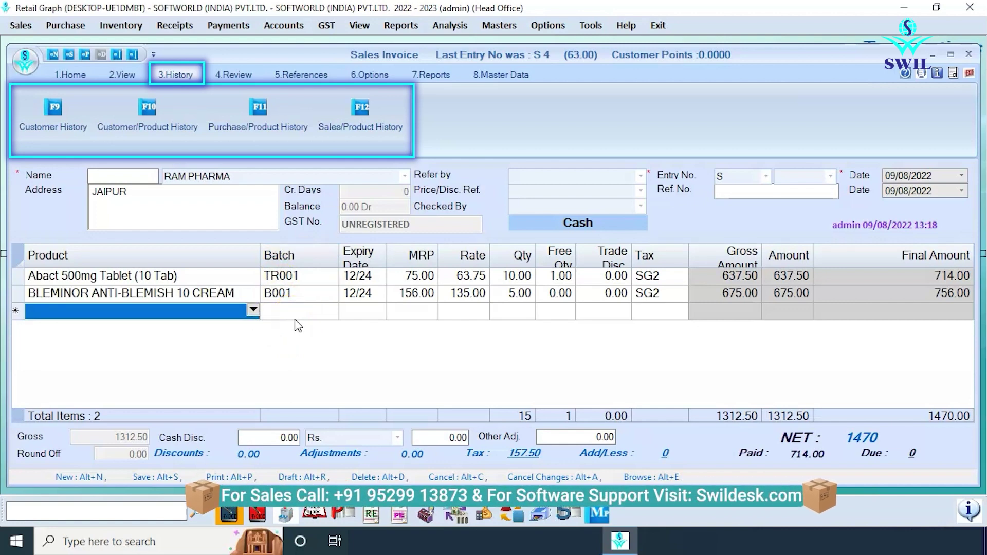
click(235, 76)
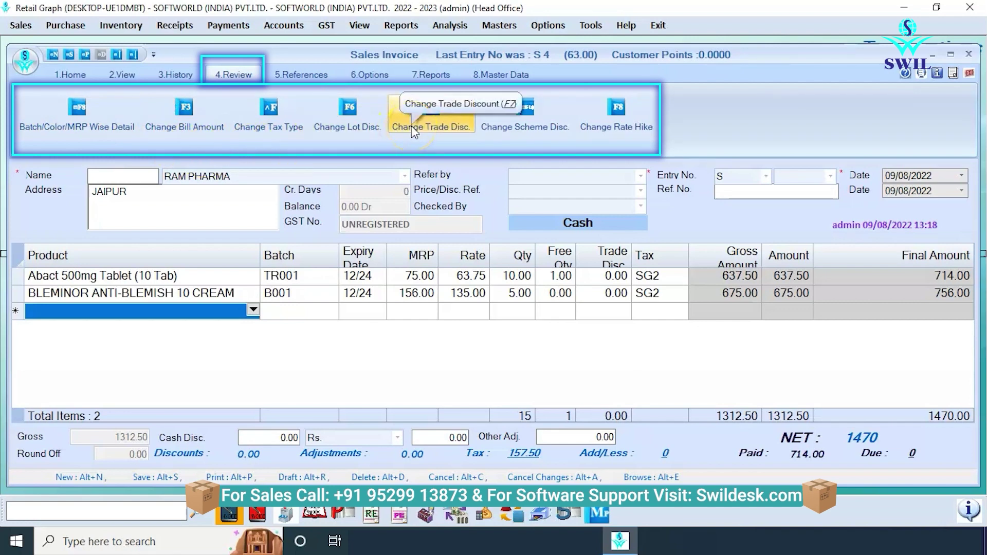
click(298, 73)
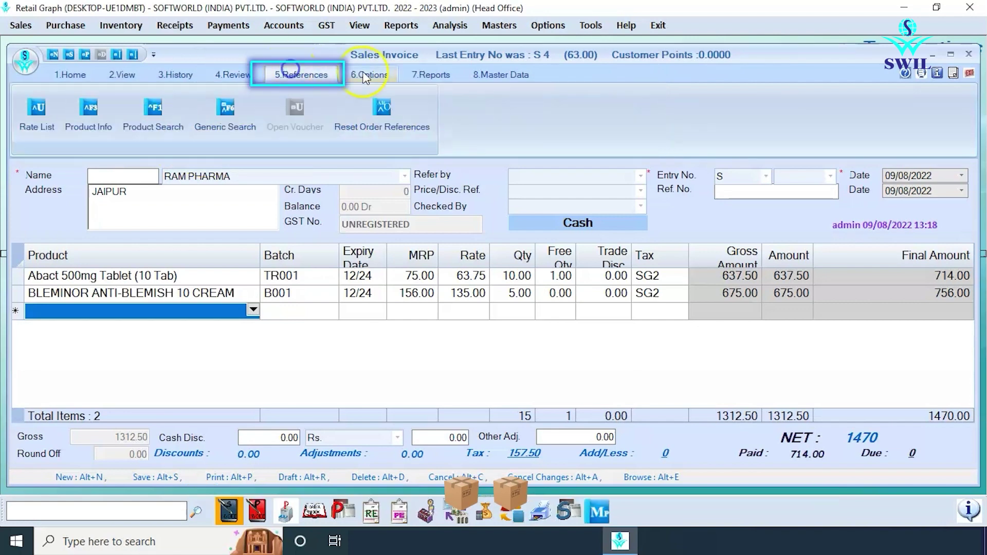
click(366, 74)
click(431, 74)
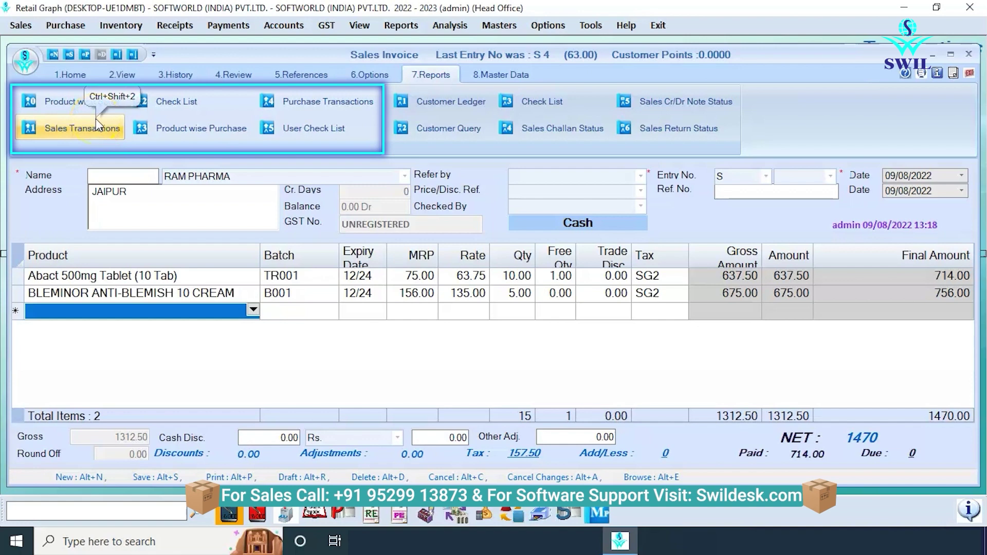
- Save the RAM PHARMA sales invoice and close the invoice form
click(73, 75)
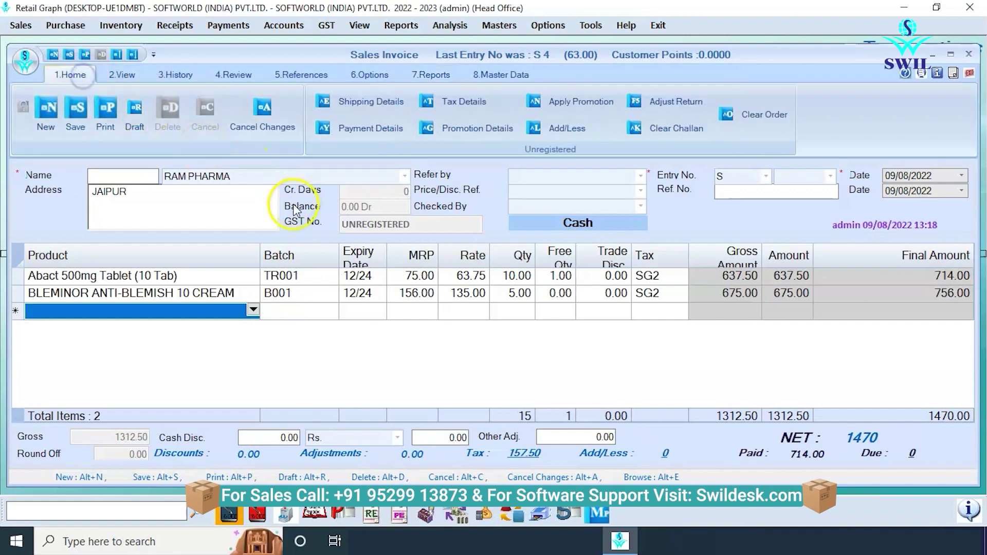
click(76, 113)
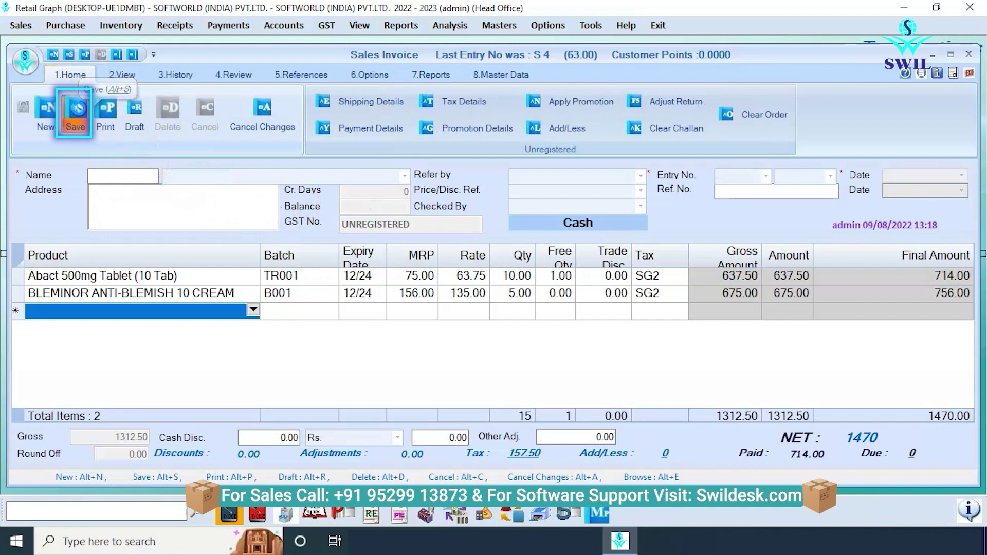
click(973, 73)
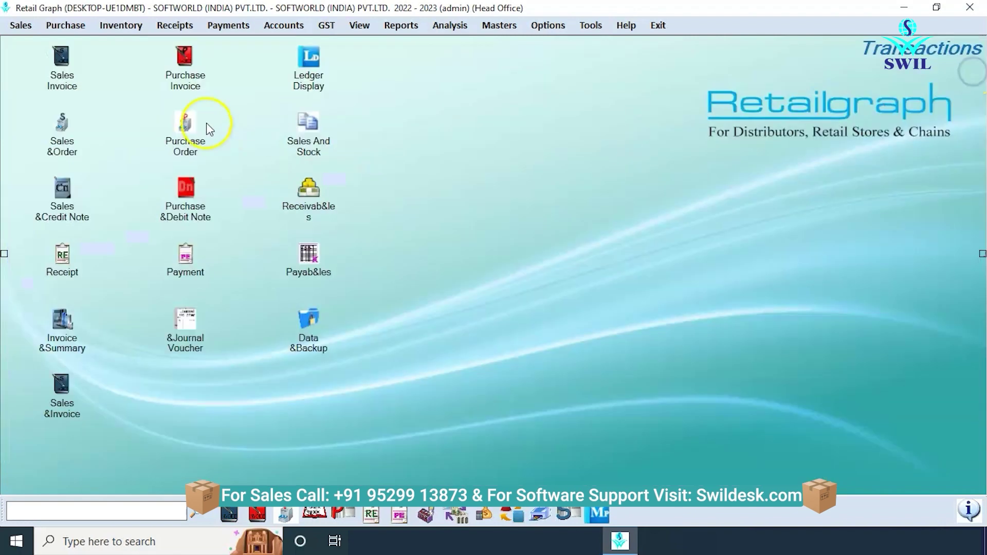
- Start a new sales order for the customer RAM PHARMA
click(20, 25)
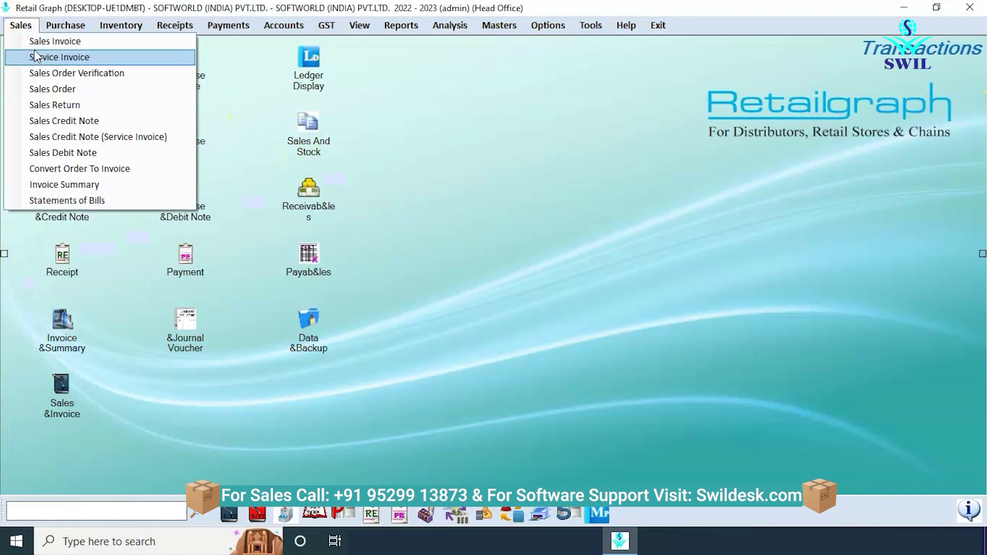
click(67, 89)
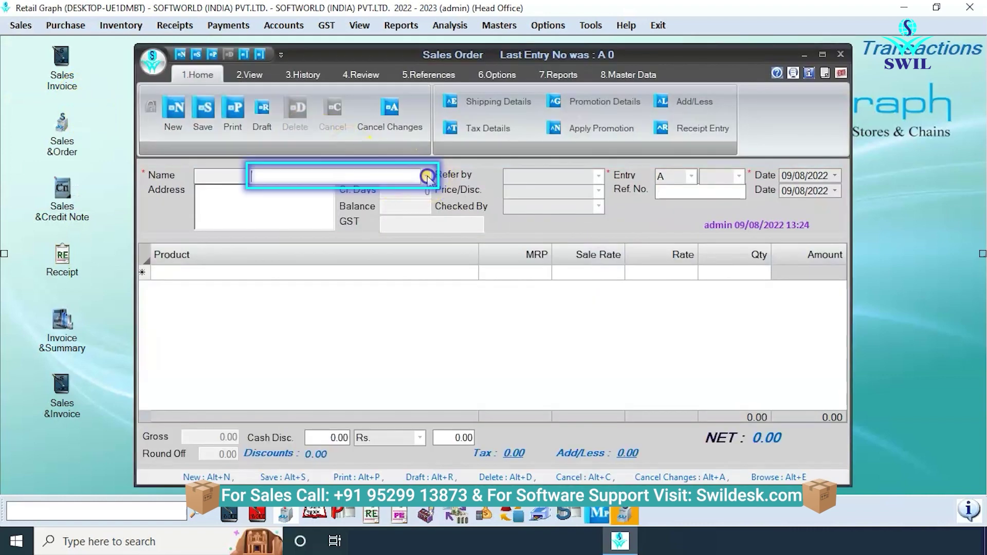
click(425, 176)
click(325, 235)
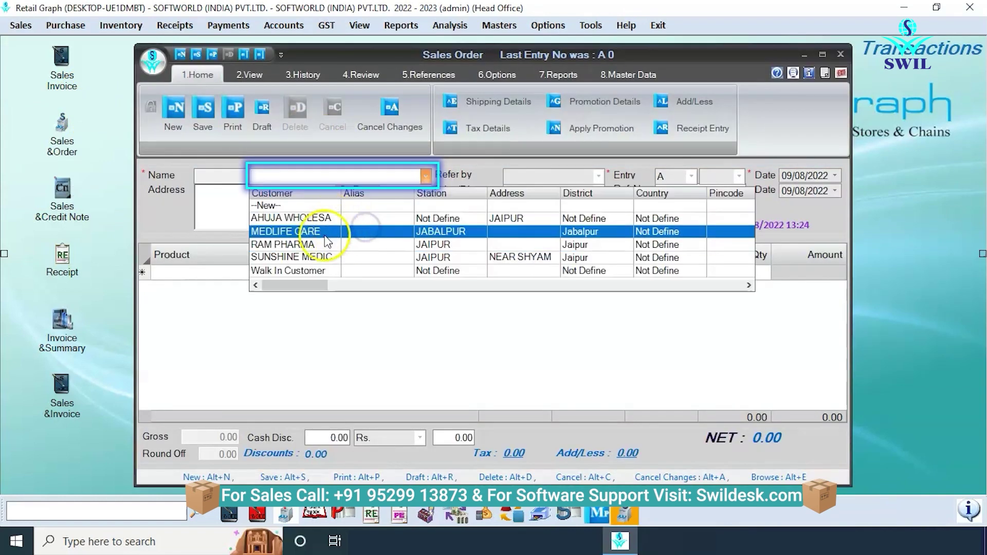
click(292, 245)
- Add Becomax Forte Capsule 10 Tab(10 Tab) with quantity 10 to the sales order, then save and close it
key(Return)
key(Down)
key(Down)
key(Return)
key(Return)
text(100)
key(Return)
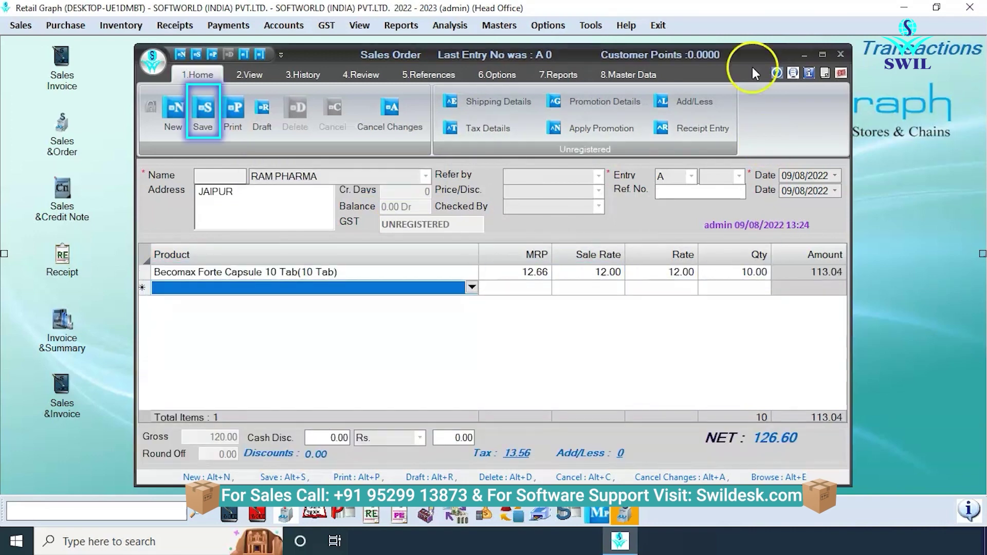
click(205, 111)
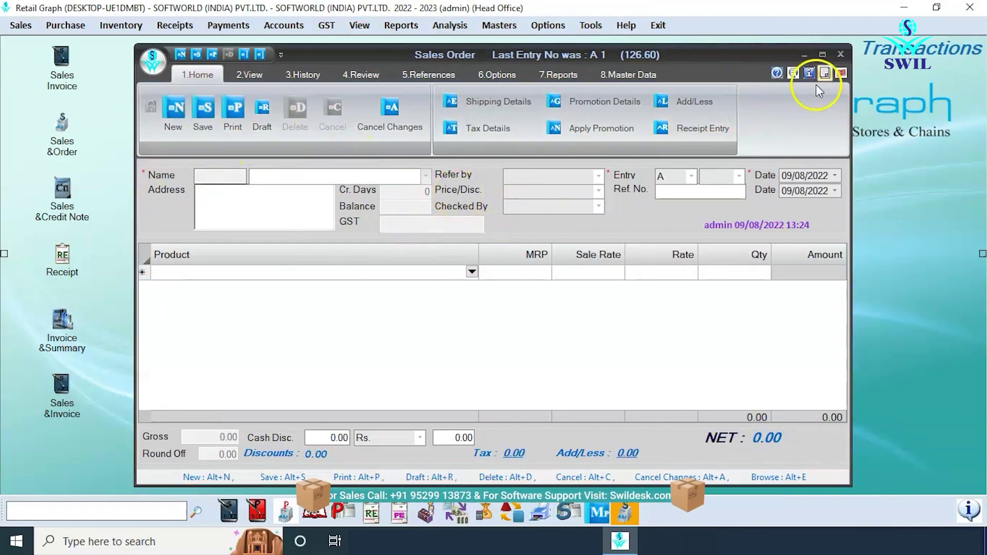
click(841, 54)
- Start a sales return for MEDLIFE CARE with the return type Saleable and close it without saving
click(21, 25)
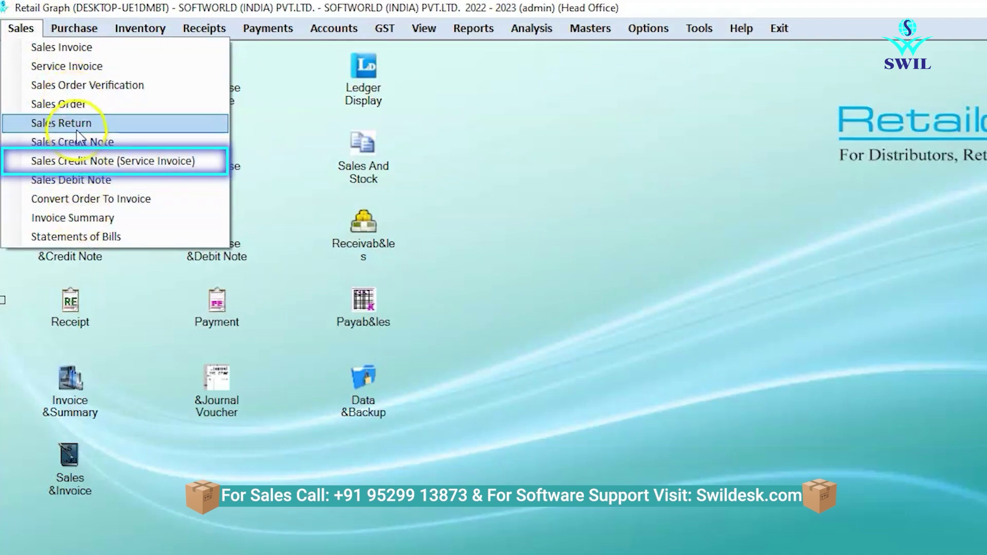
click(83, 124)
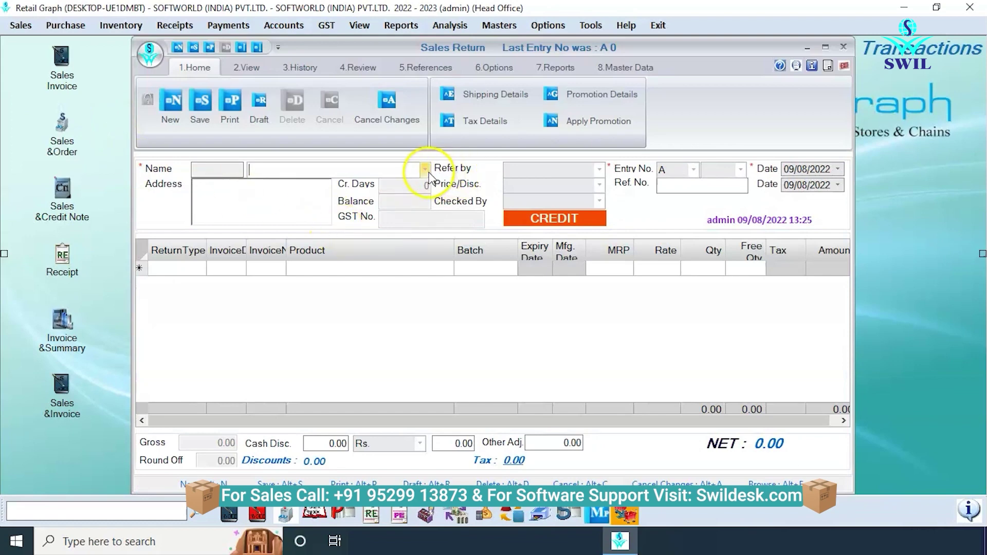
key(Down)
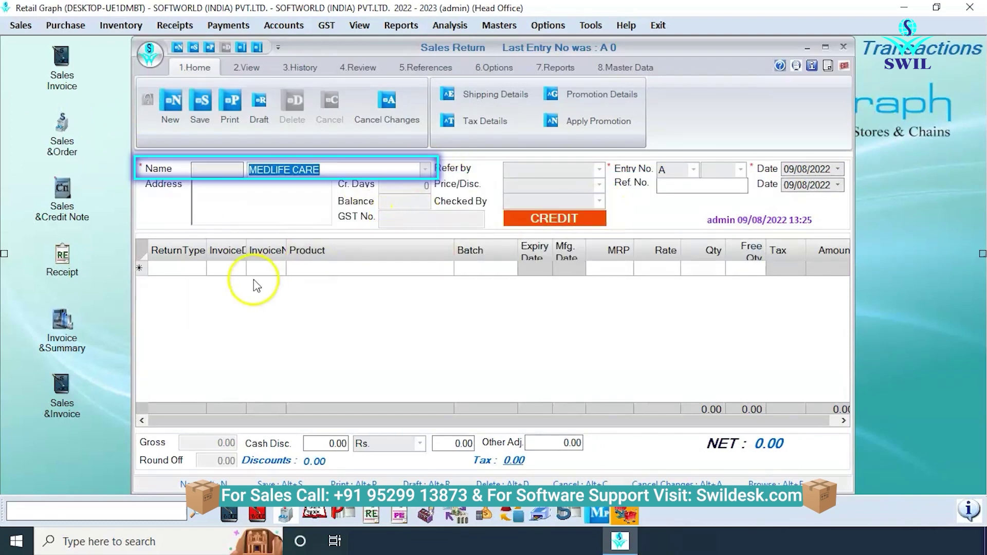
click(261, 284)
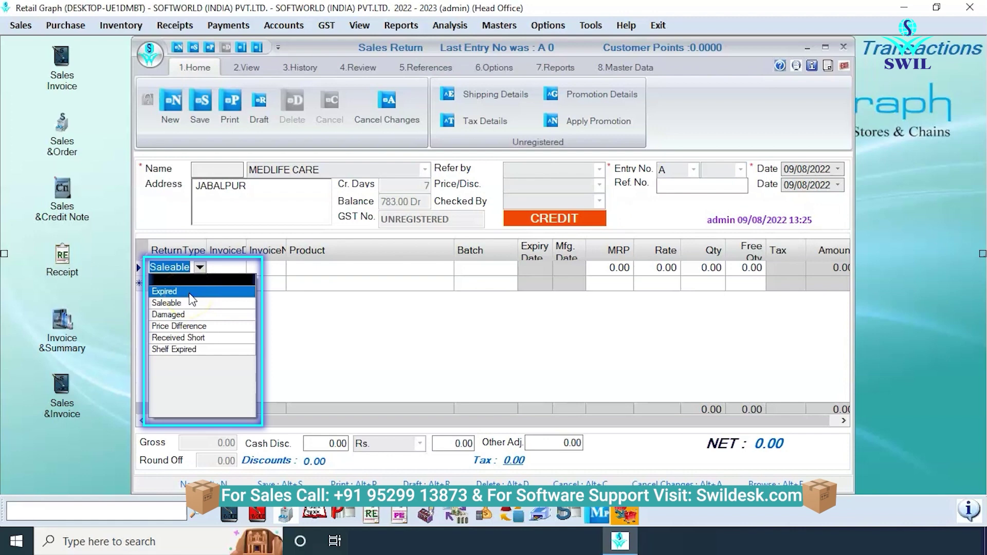
click(192, 302)
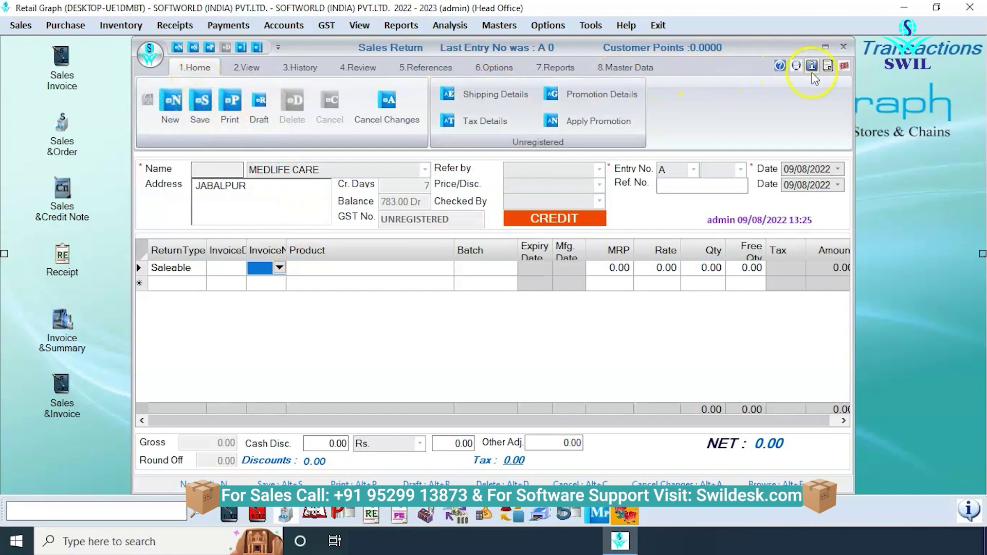
click(840, 65)
- Open the Convert Order To Invoice transaction
click(21, 26)
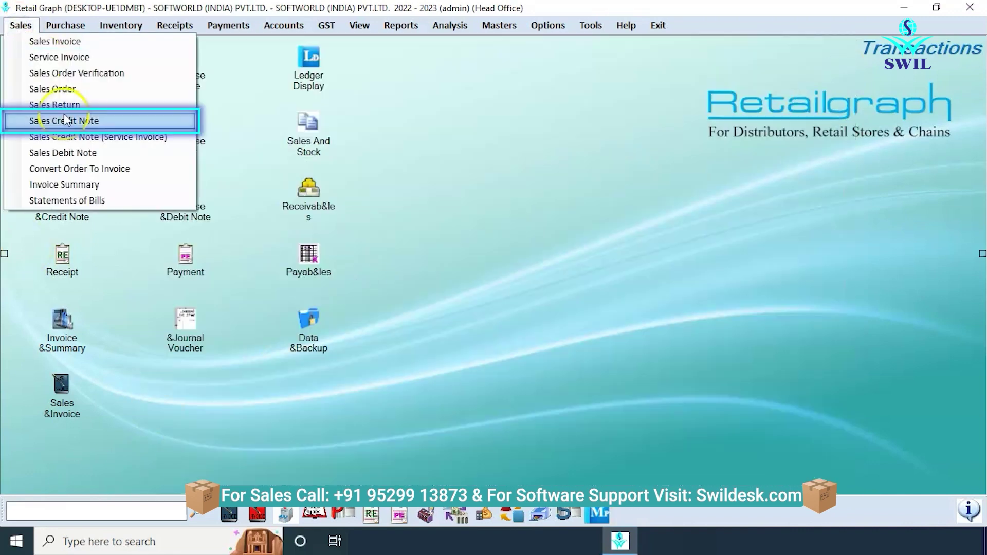
click(101, 169)
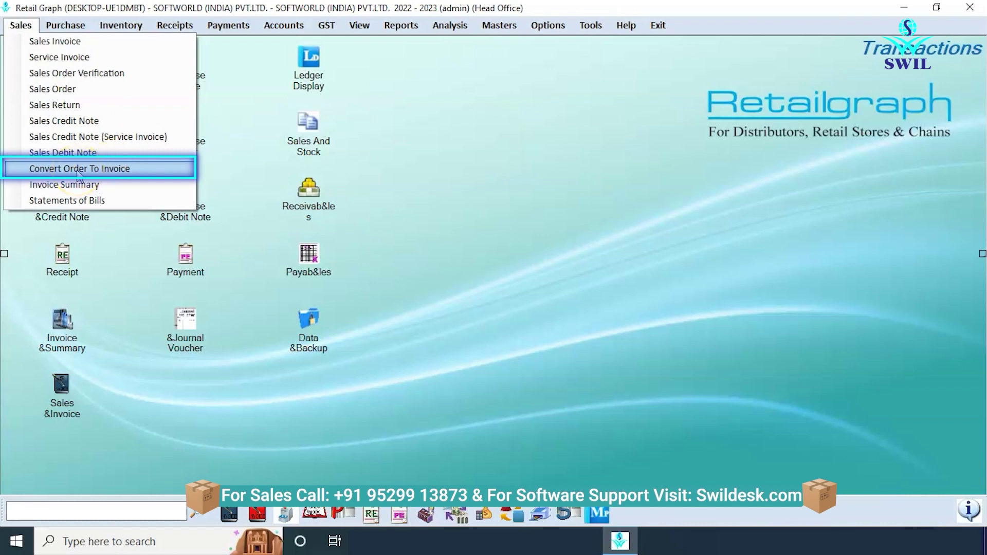